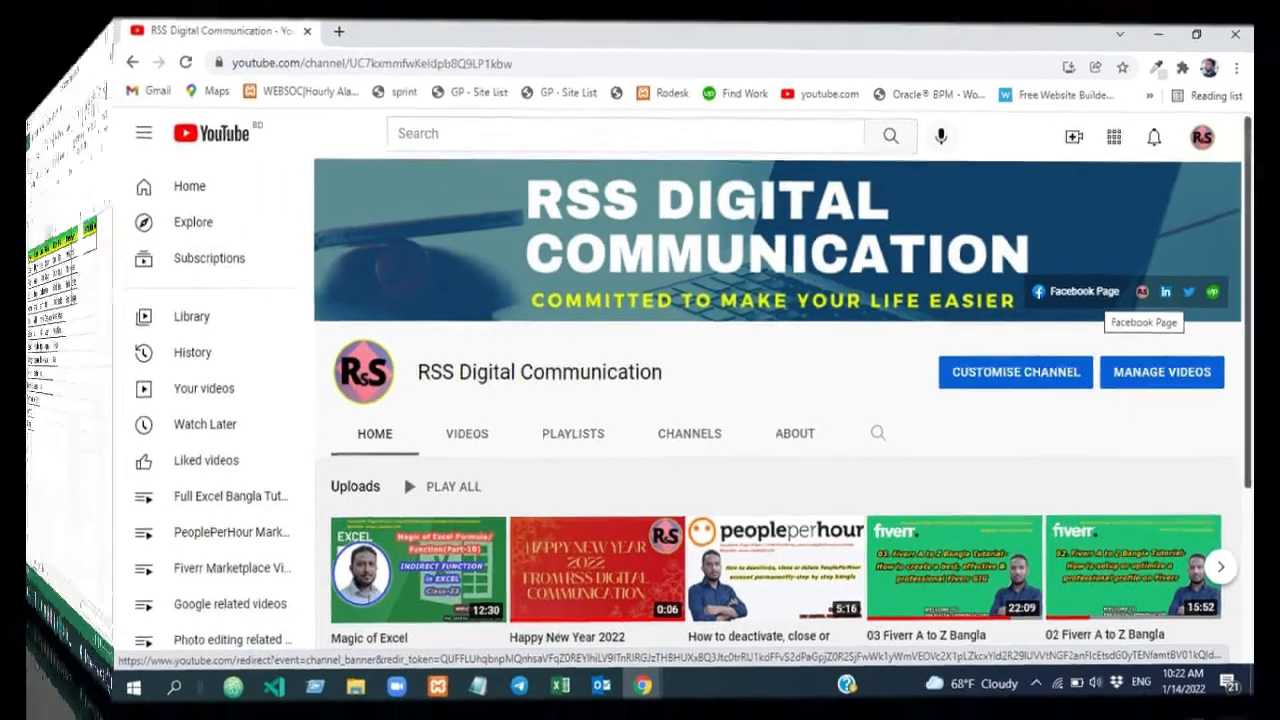
Examine the division and district columns in A1:H14 and the Division Name and District Name cells in J1:K2
left_click_drag(533, 362, 727, 453)
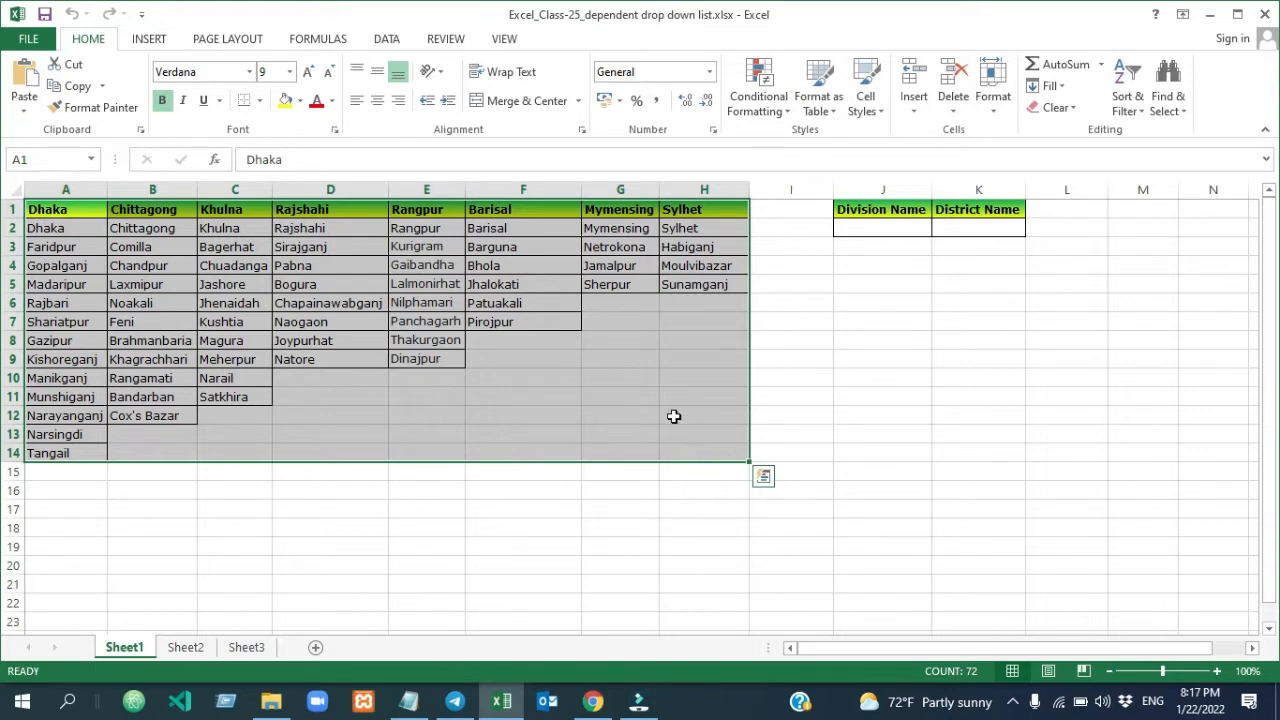
left_click(14, 209)
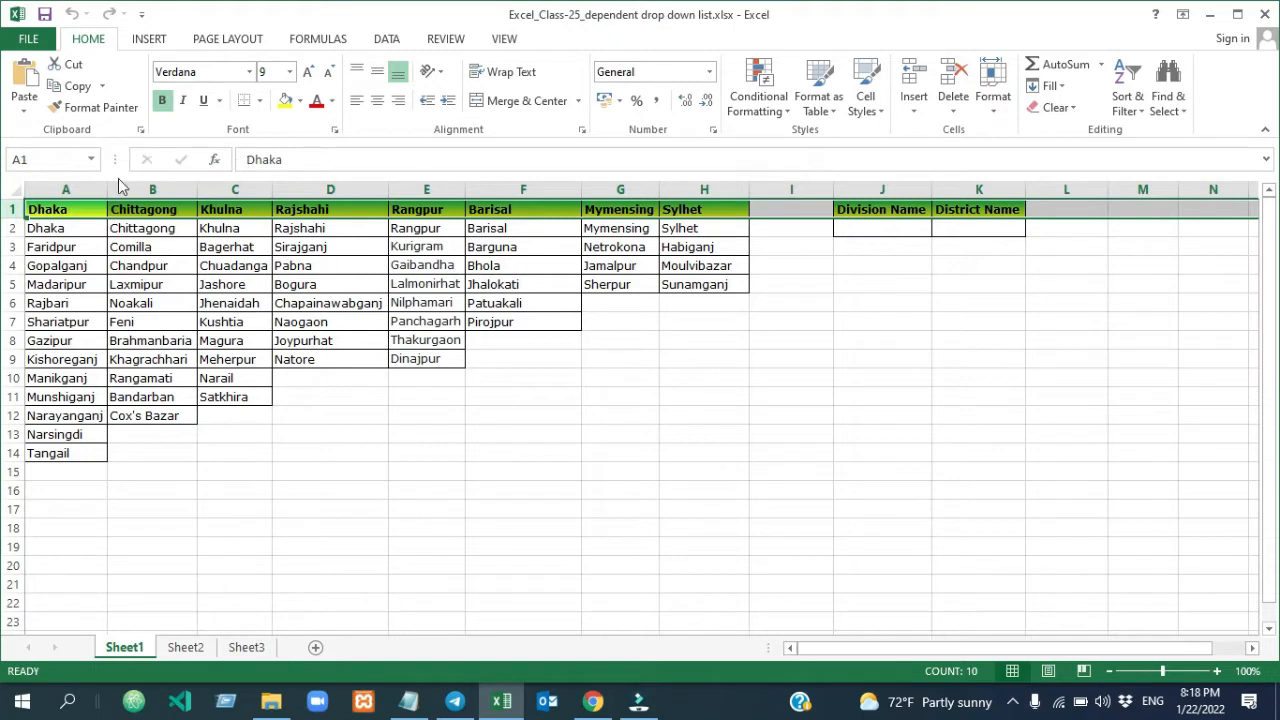
left_click(80, 189)
left_click(152, 189)
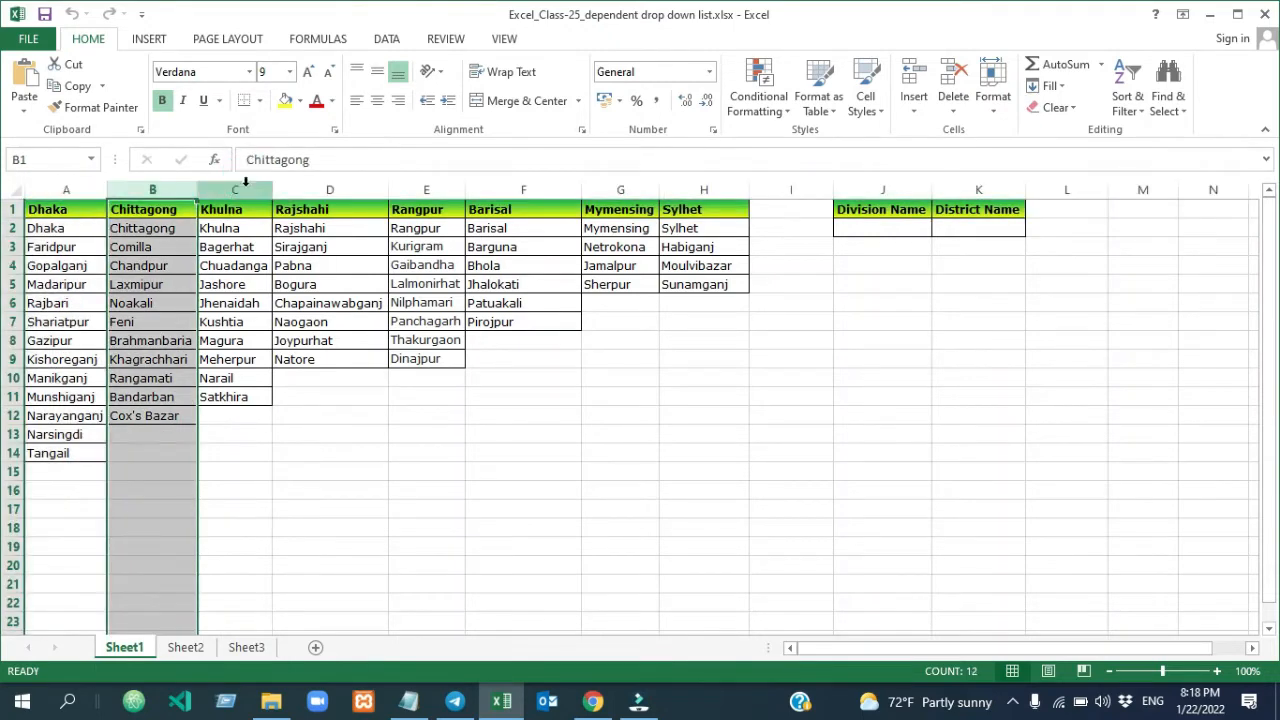
left_click(244, 189)
left_click_drag(244, 189, 244, 184)
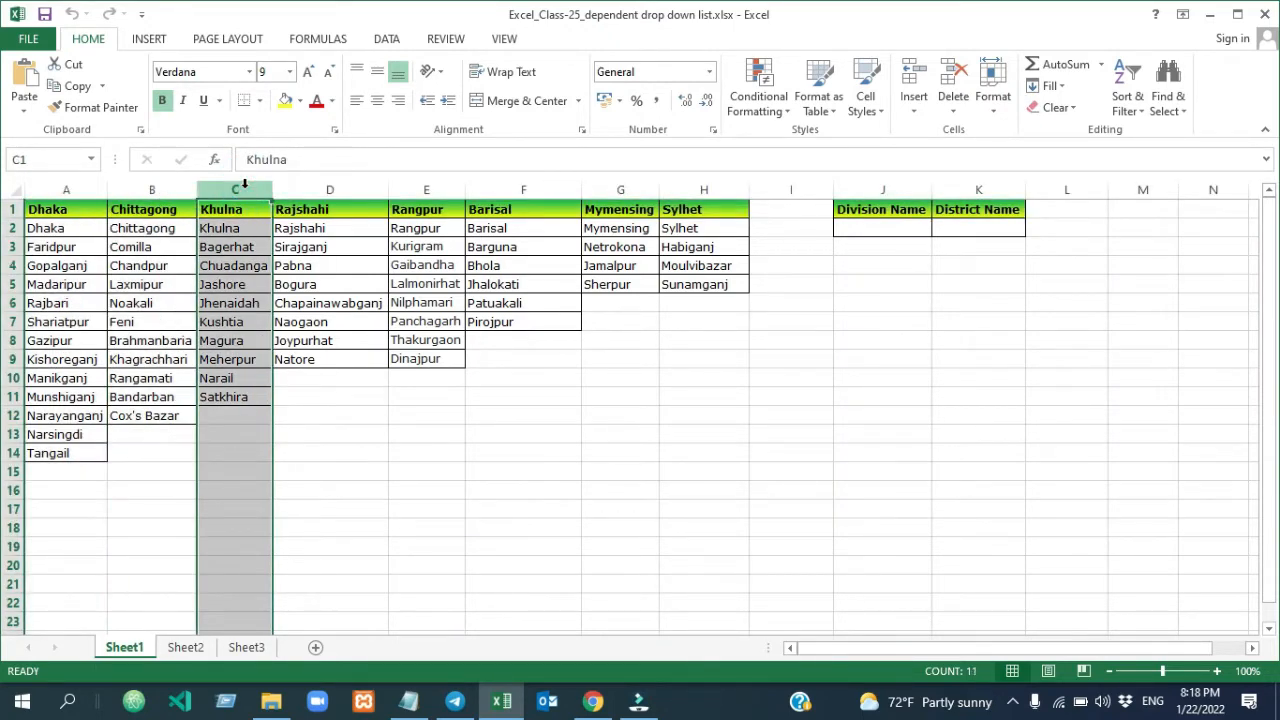
left_click(853, 230)
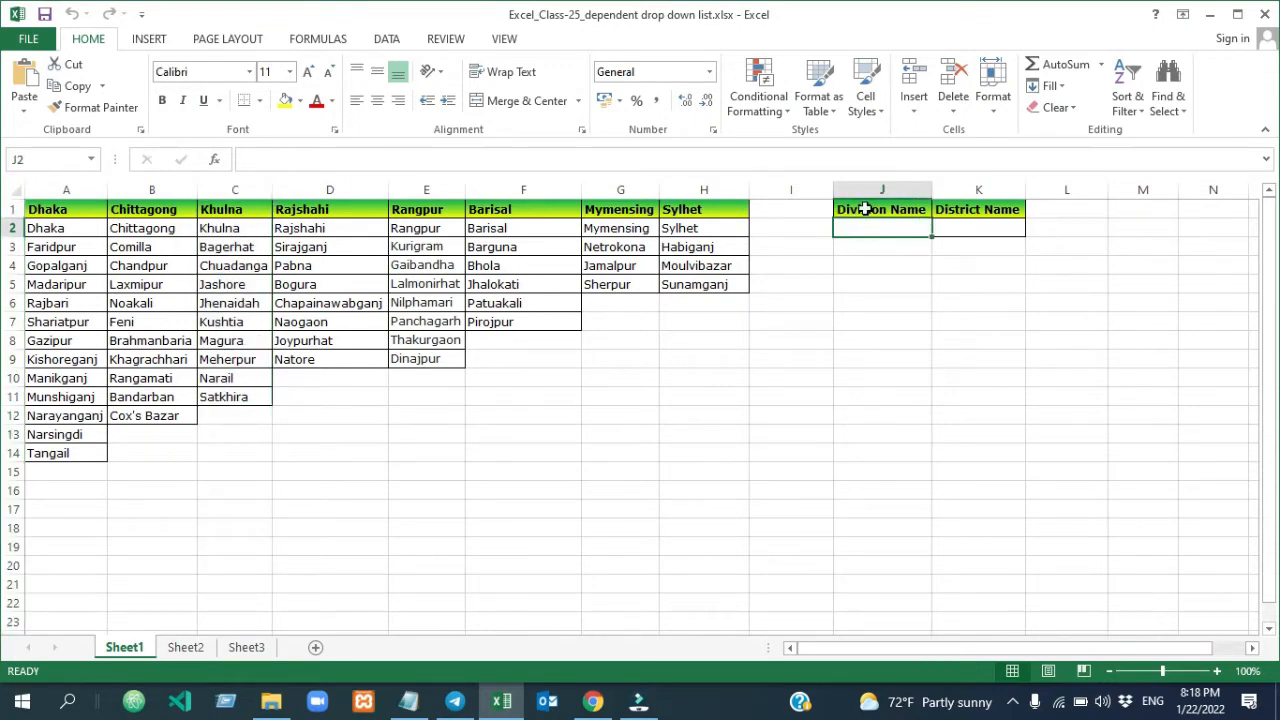
left_click(857, 209)
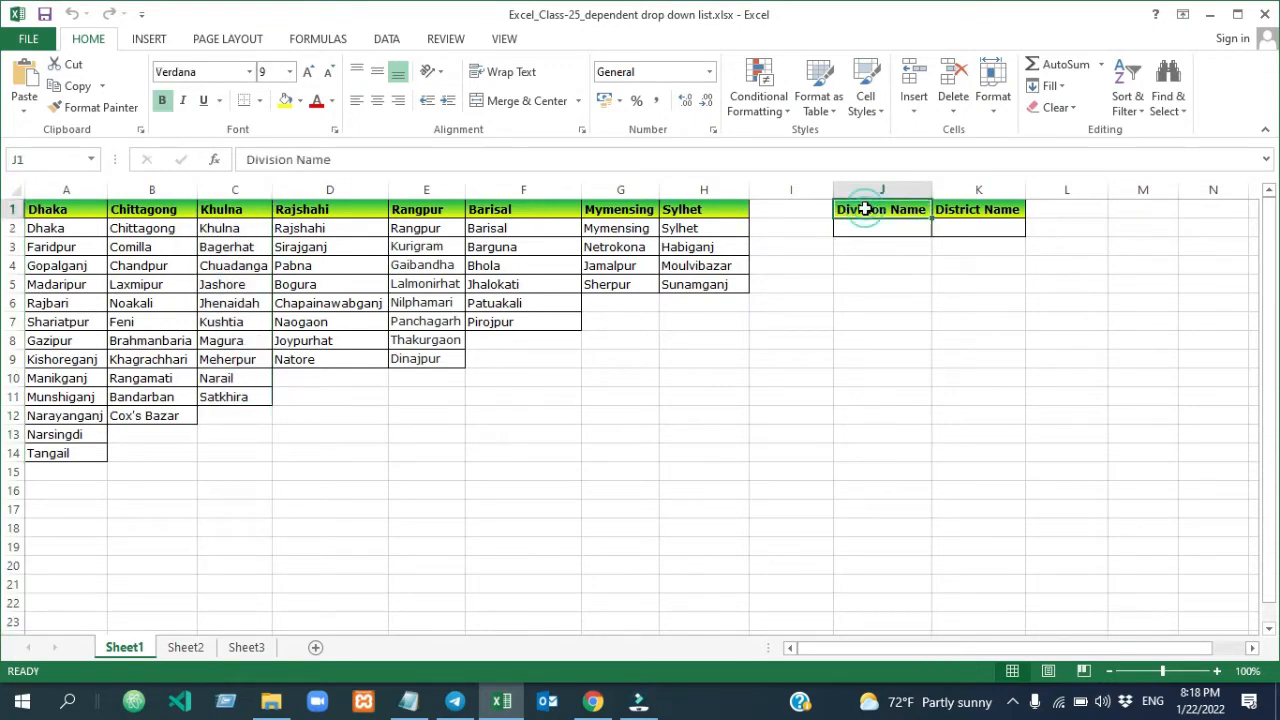
left_click(970, 210)
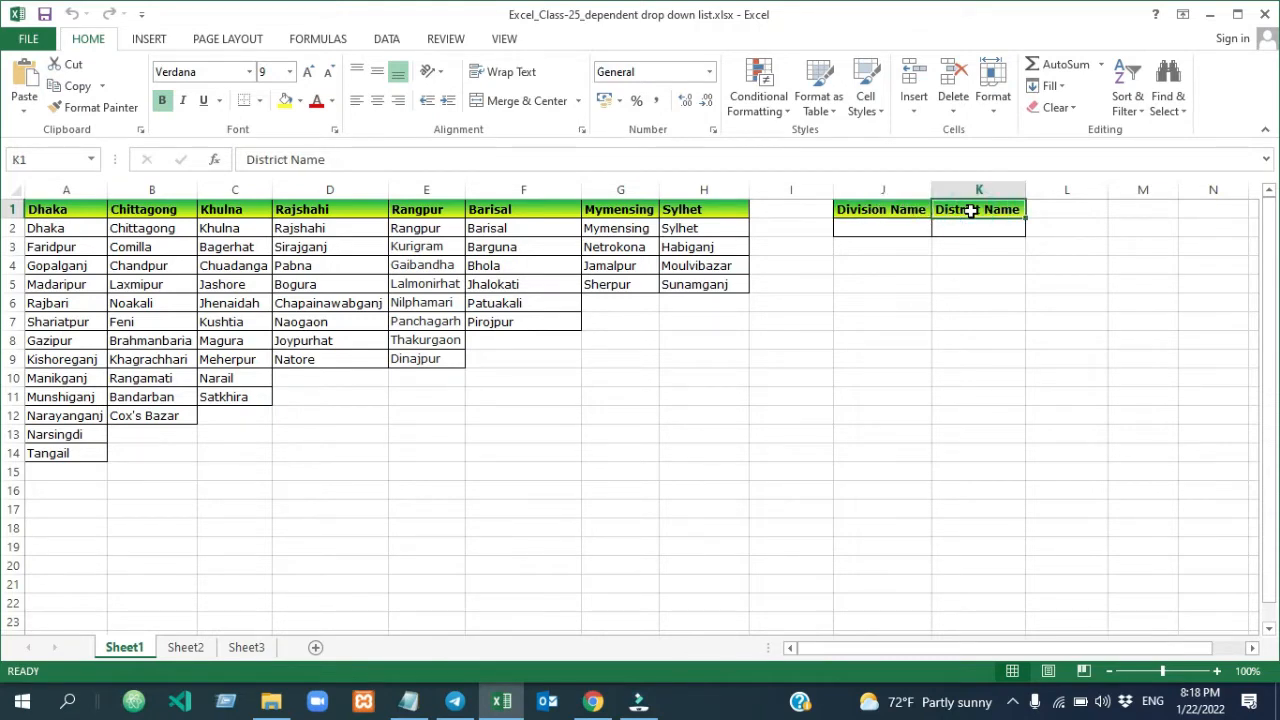
left_click(870, 229)
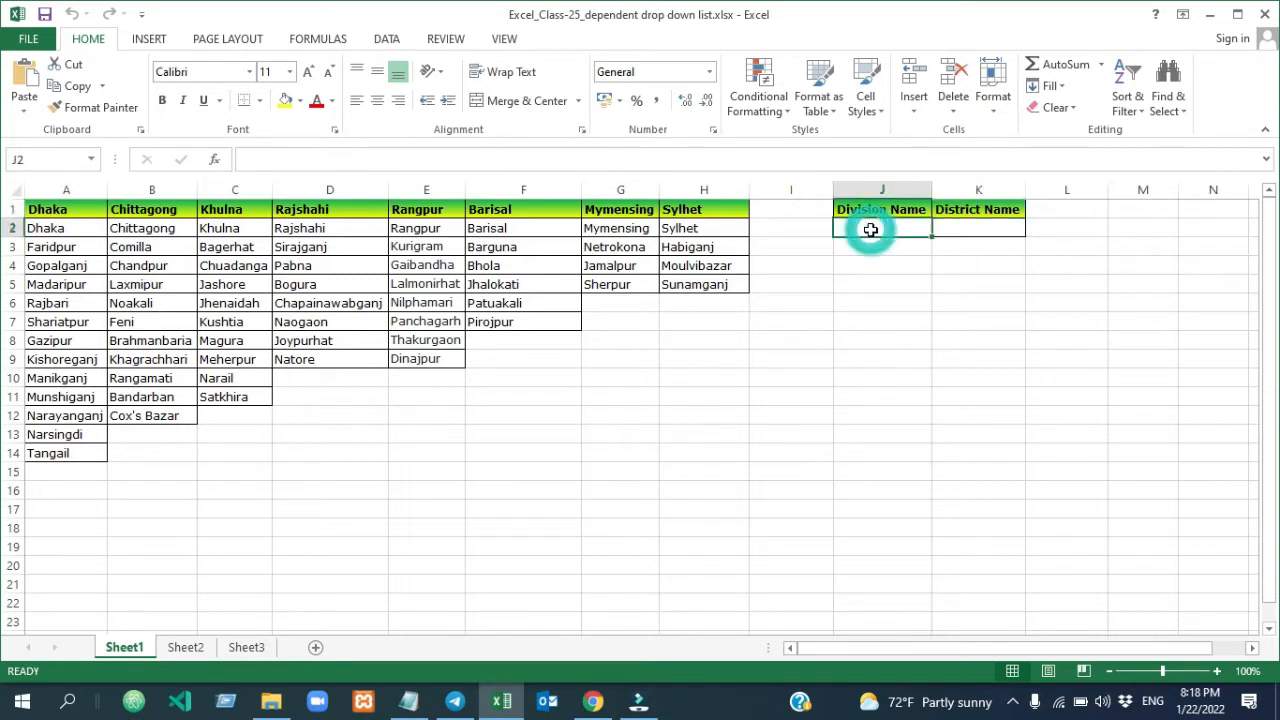
left_click(955, 226)
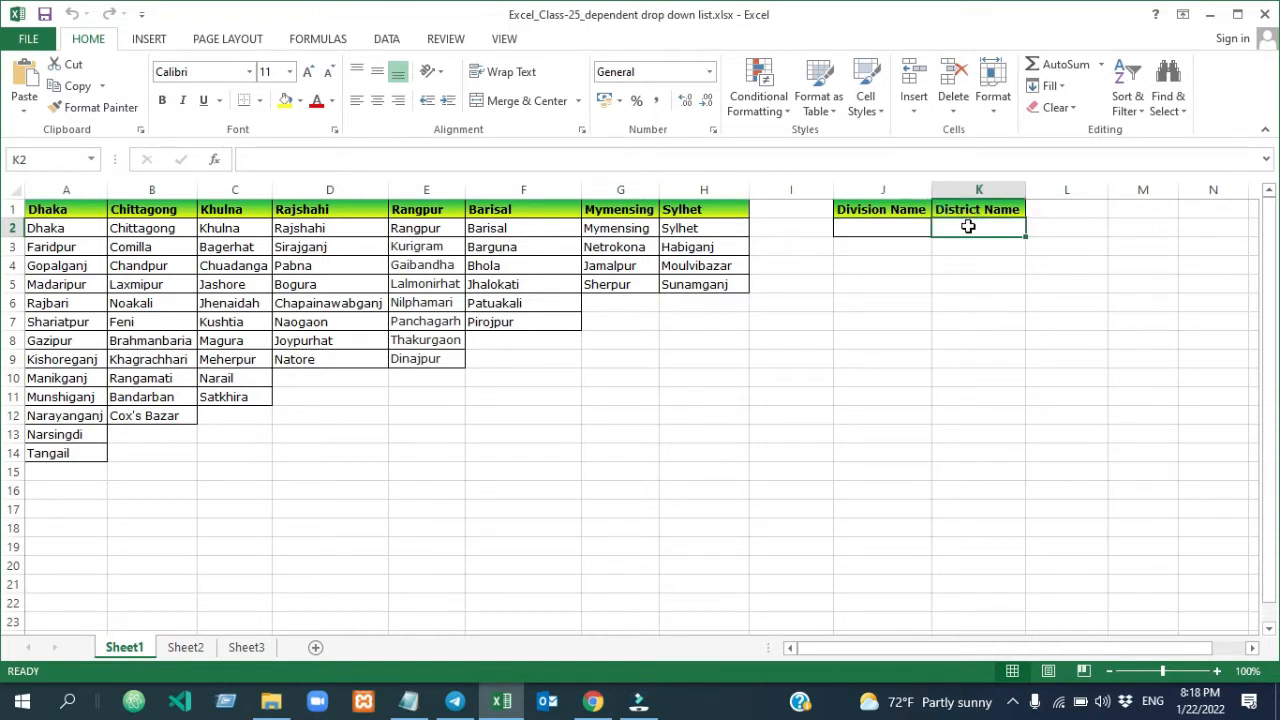
left_click(917, 227)
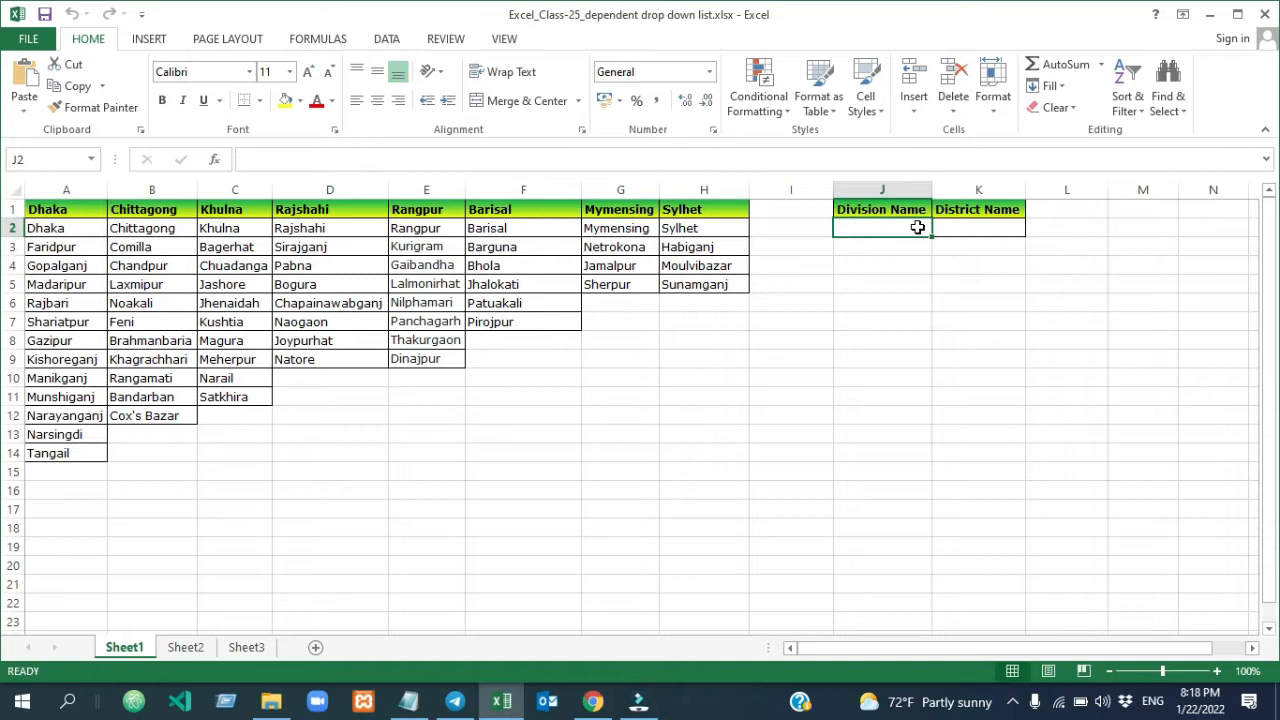
left_click(989, 231)
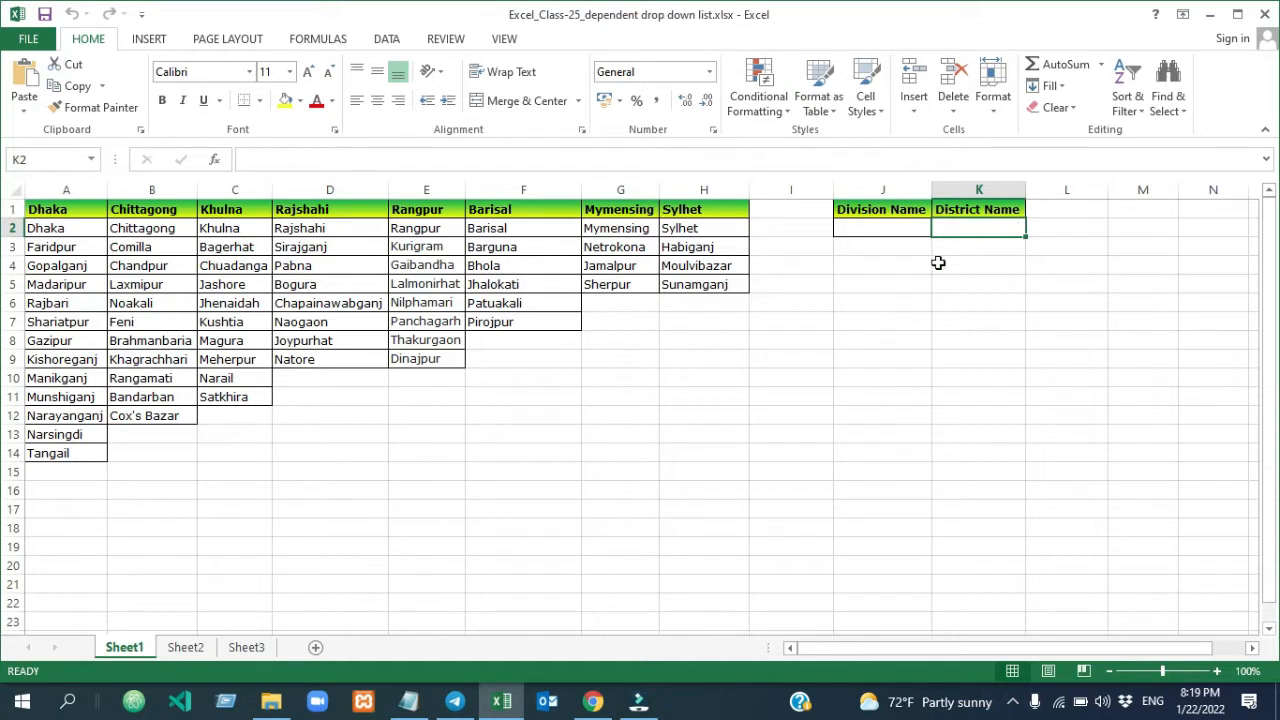
left_click(895, 232)
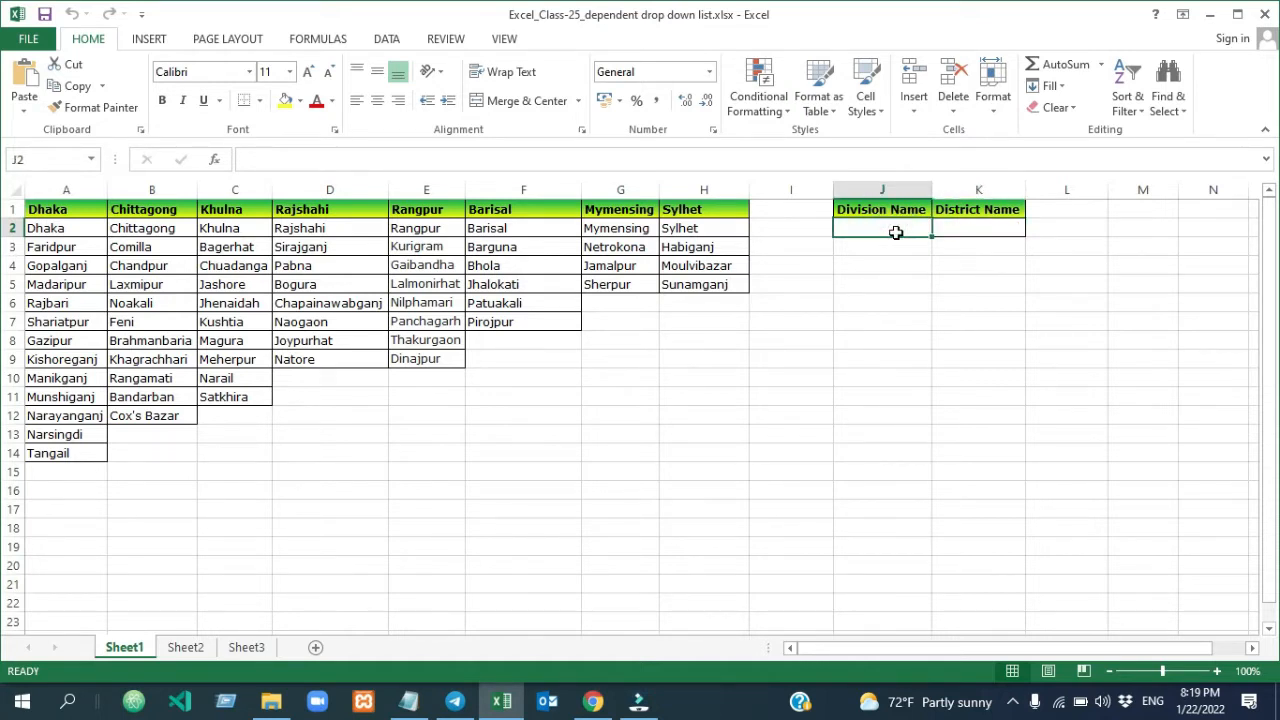
left_click(951, 228)
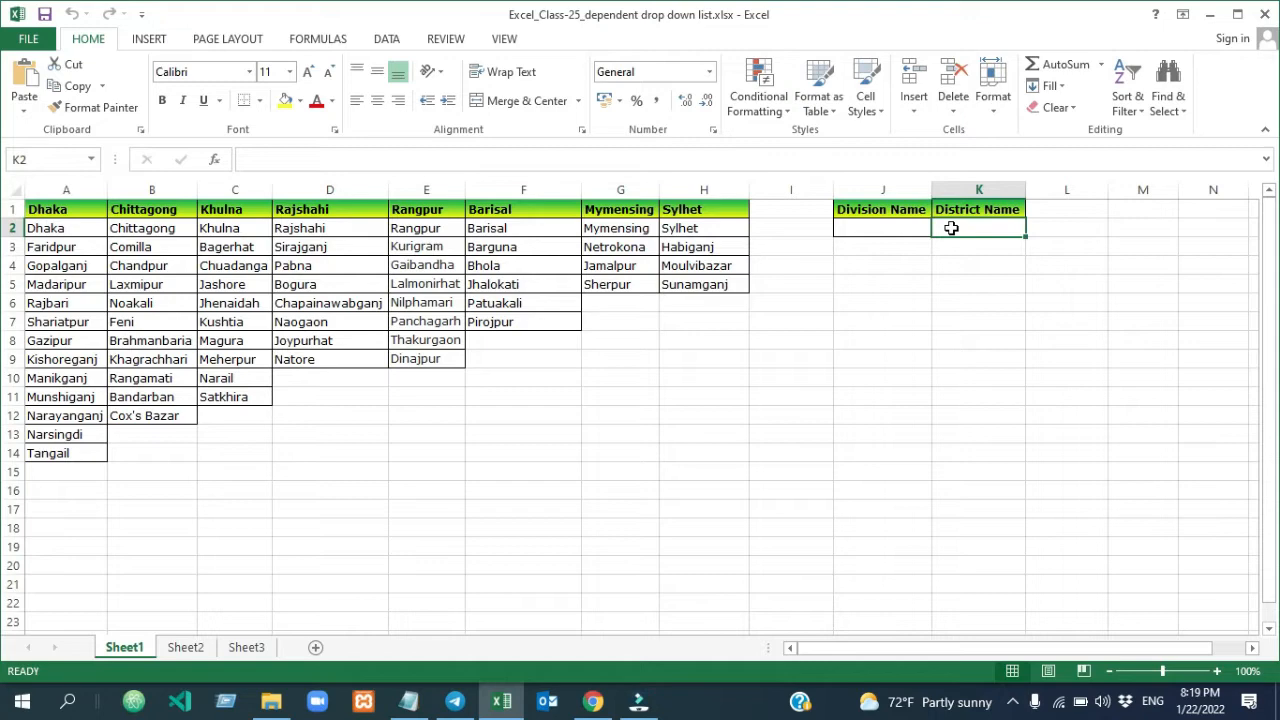
Define the name Dhaka for the district range A2:A14
left_click_drag(45, 228, 73, 453)
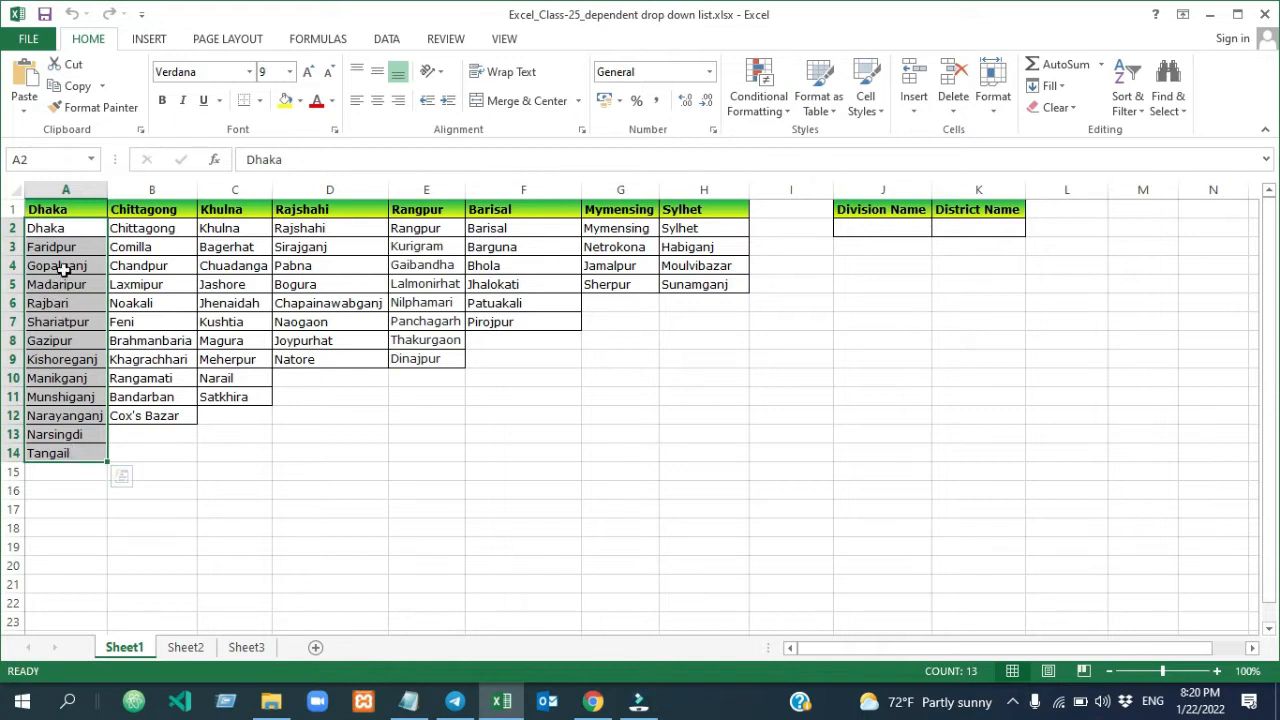
left_click(57, 230)
left_click_drag(57, 230, 50, 455)
left_click(35, 160)
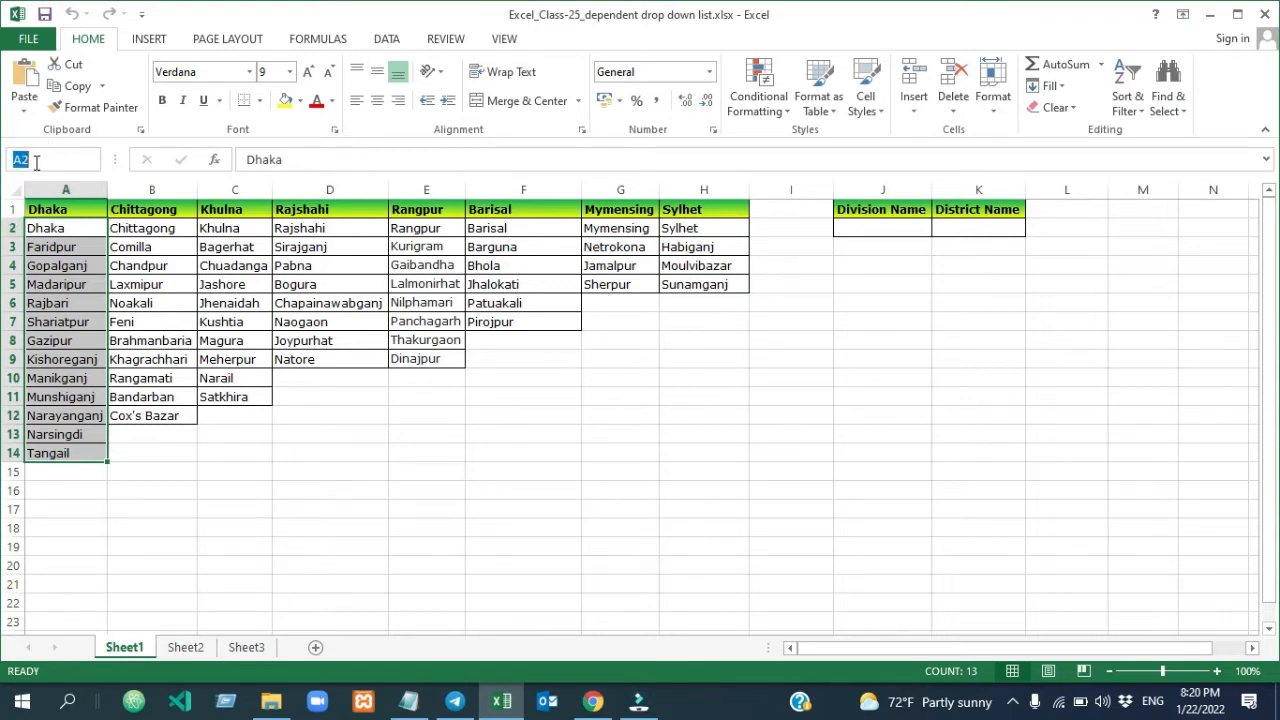
type("Dhaka")
key("Return")
Check the Dhaka named range in the list of names and in the Name Manager
left_click(150, 322)
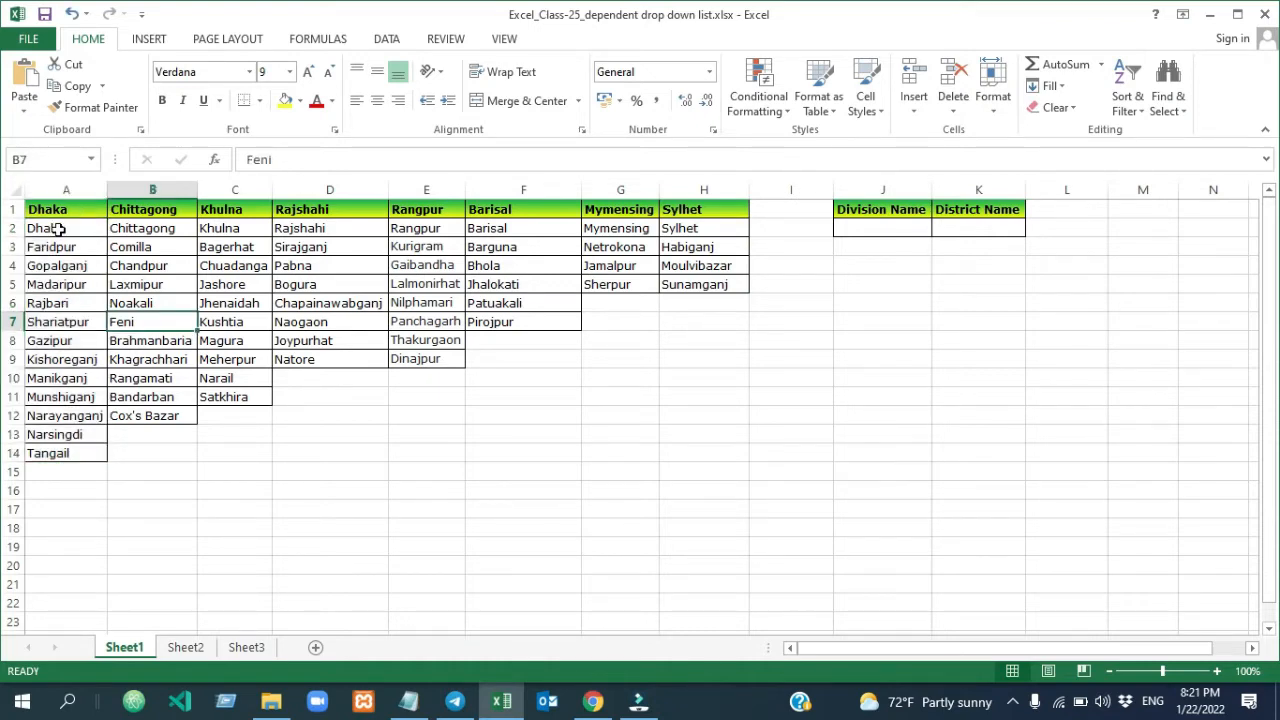
left_click(89, 161)
left_click(89, 161)
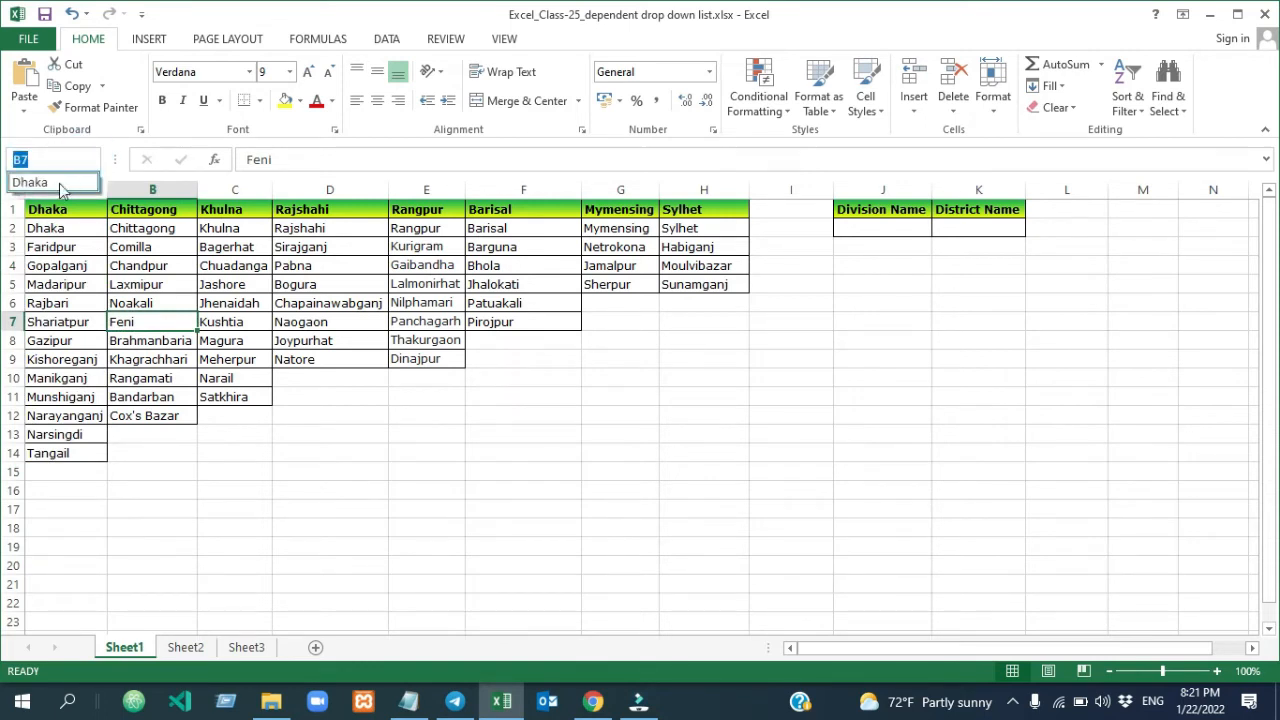
left_click(316, 39)
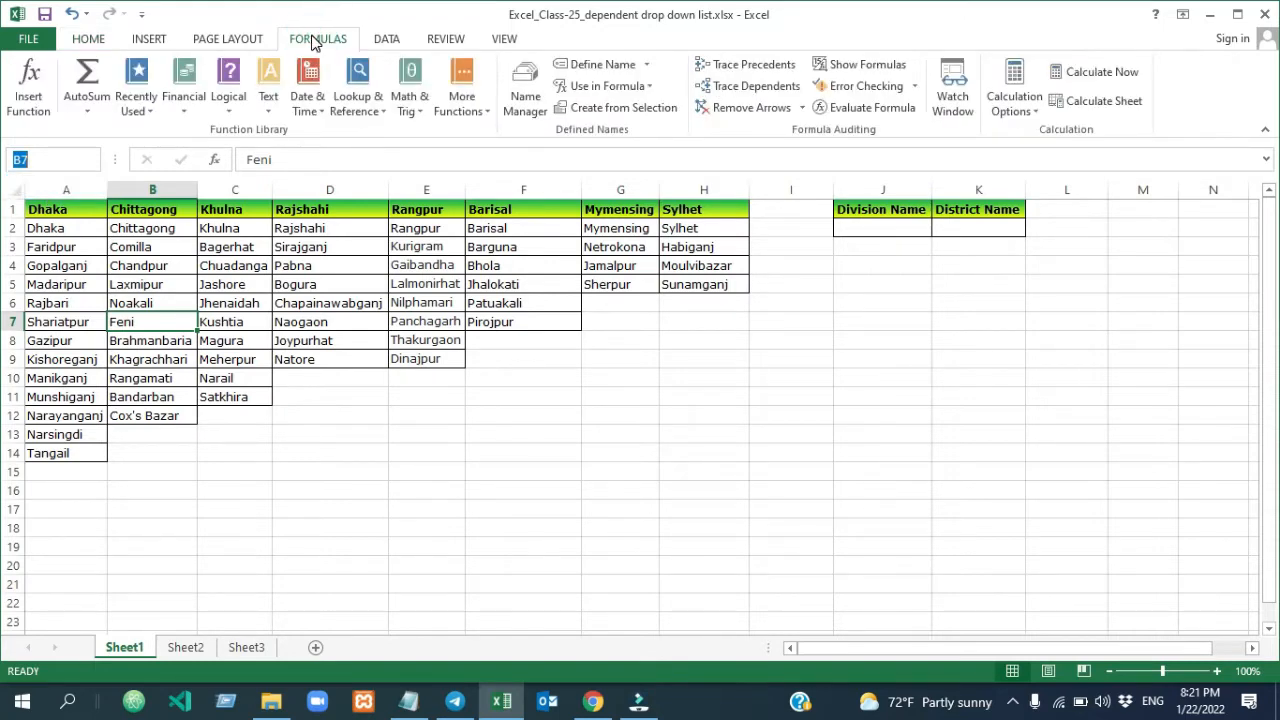
left_click(521, 95)
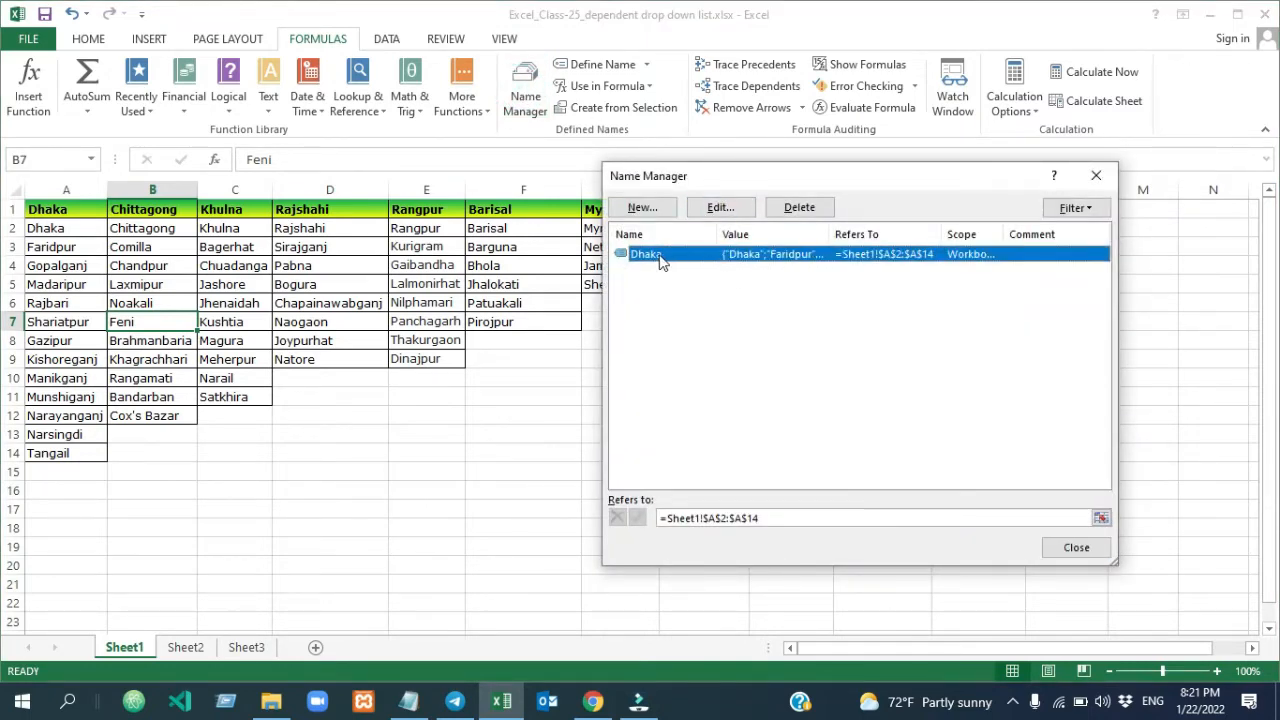
left_click(1097, 177)
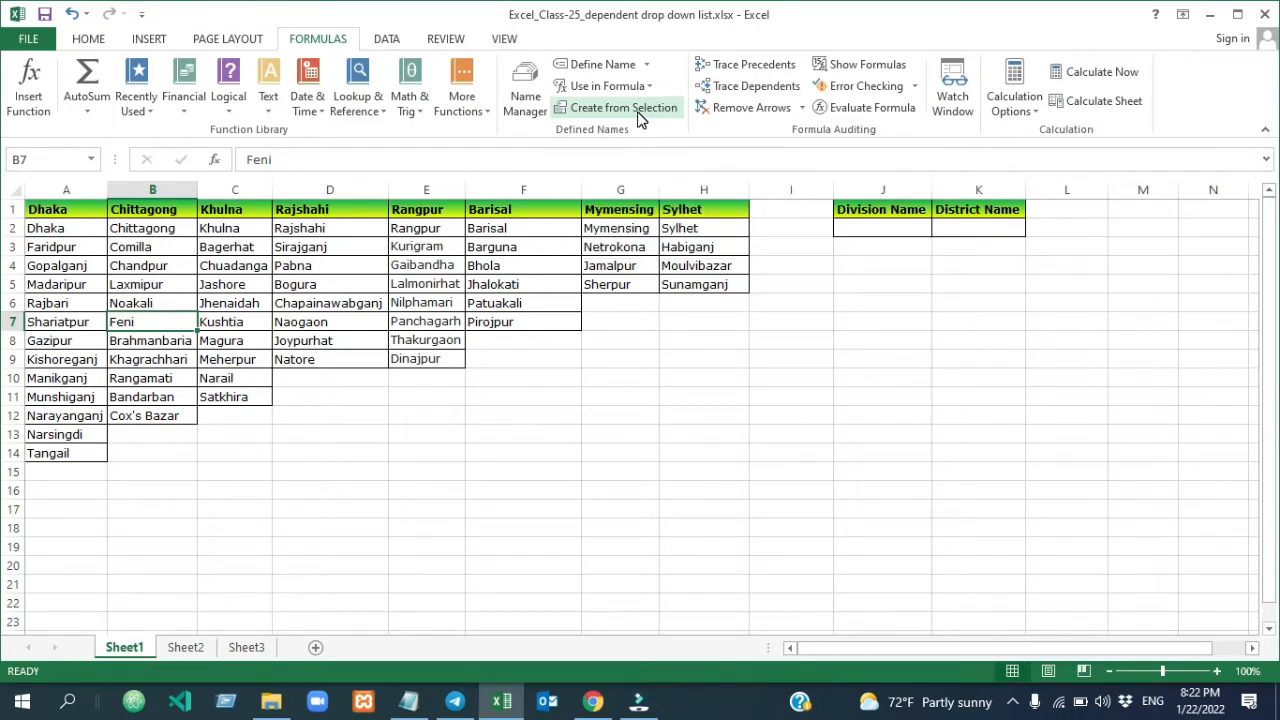
Create a named range from the Chittagong column B1:B12, using its top row as the name
left_click_drag(143, 209, 143, 417)
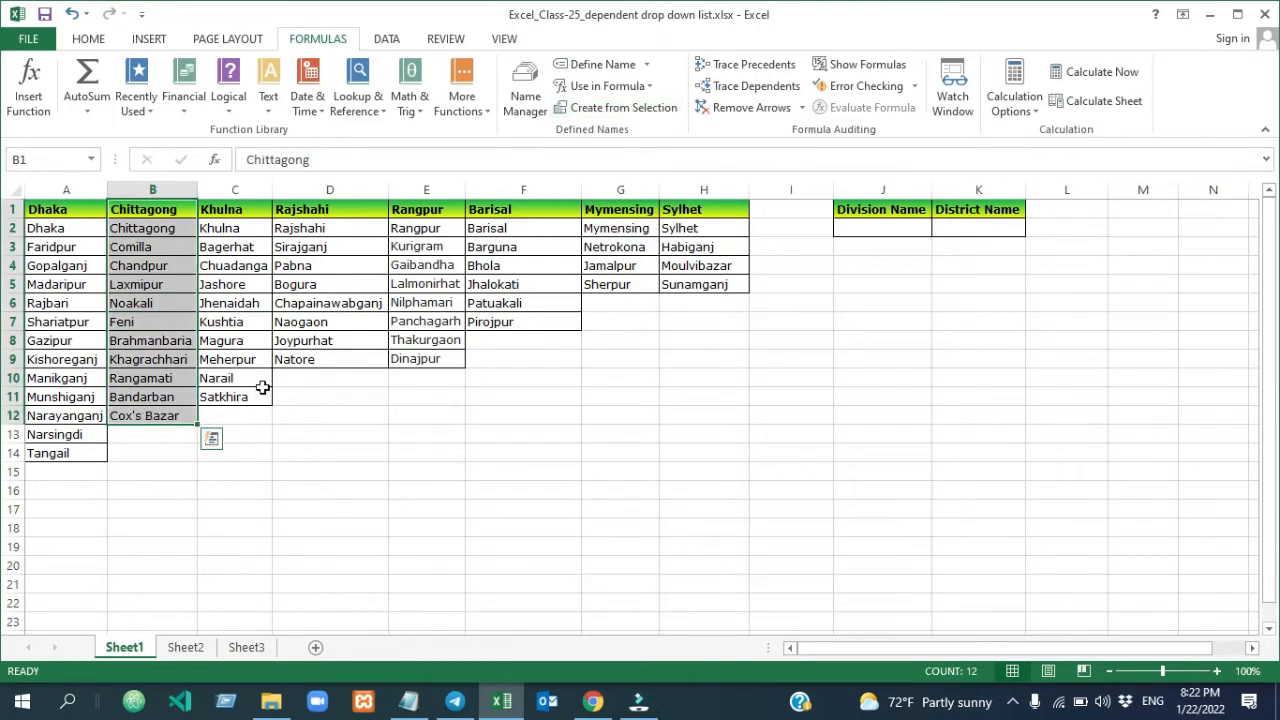
left_click(276, 308)
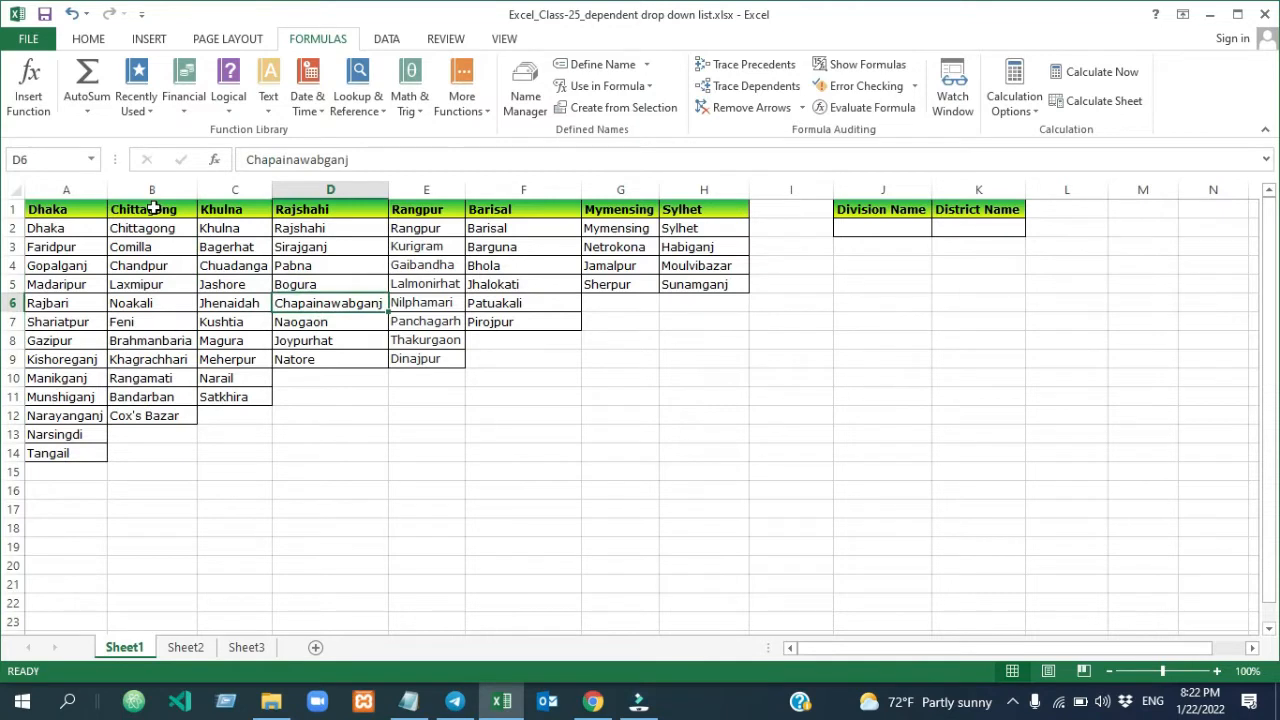
left_click_drag(150, 224, 148, 413)
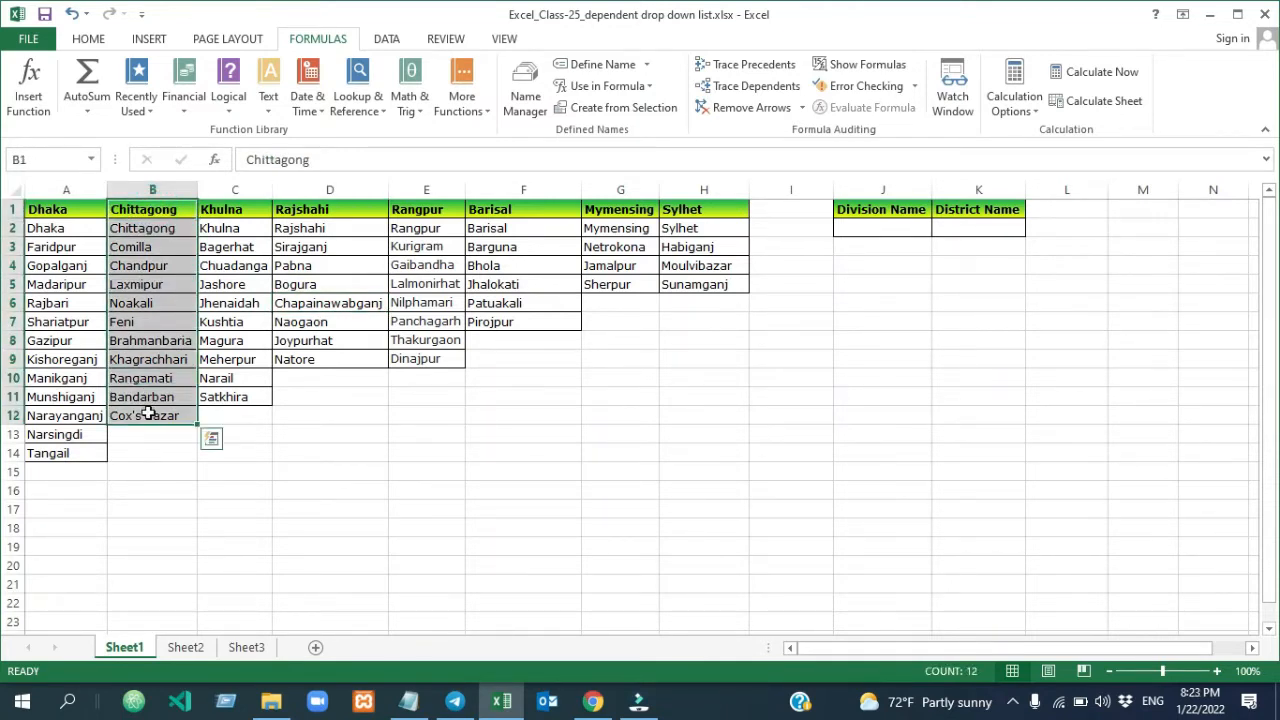
left_click(605, 109)
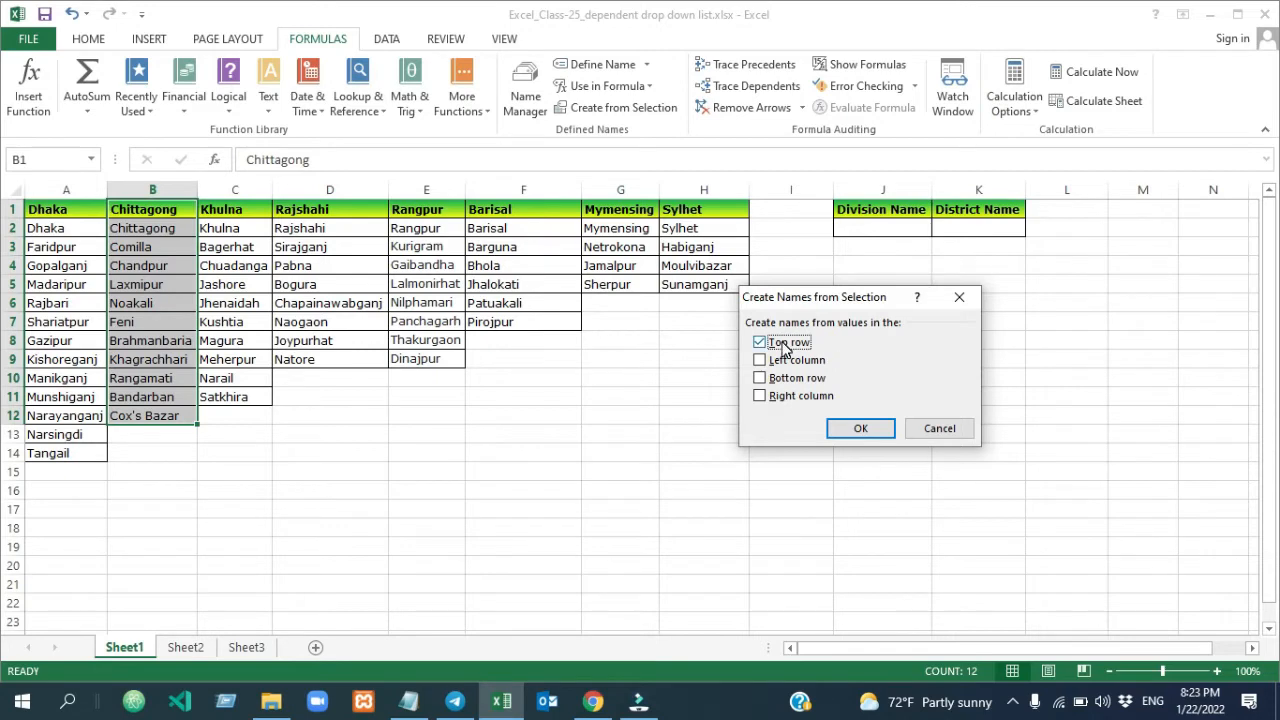
left_click(862, 428)
Review the Chittagong and Dhaka names and their cell references in the Name Manager
left_click(330, 453)
left_click(92, 160)
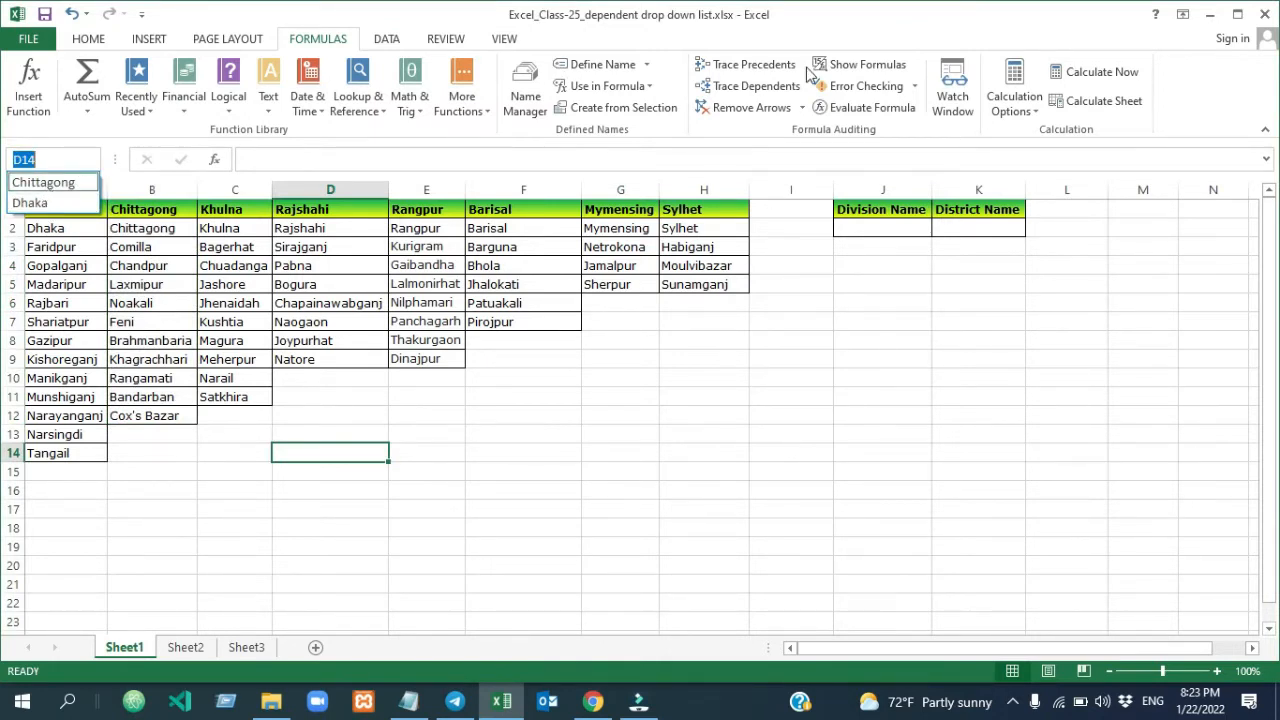
left_click(621, 110)
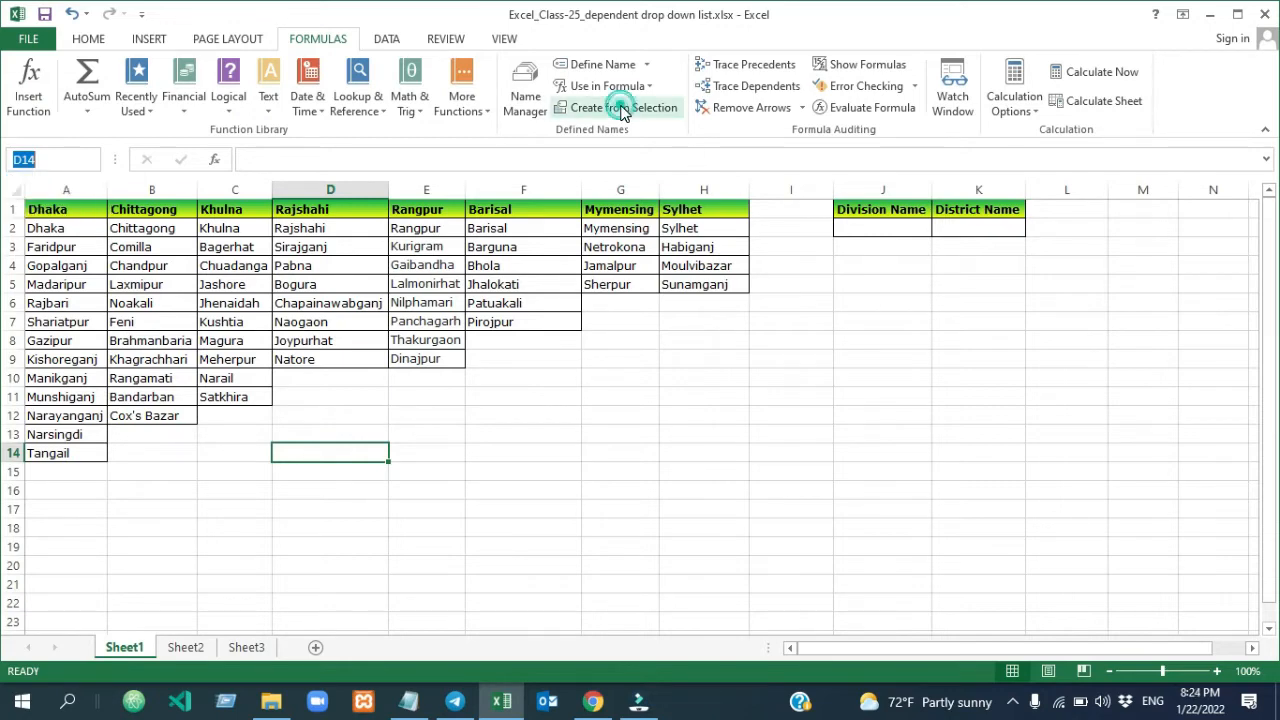
left_click(530, 102)
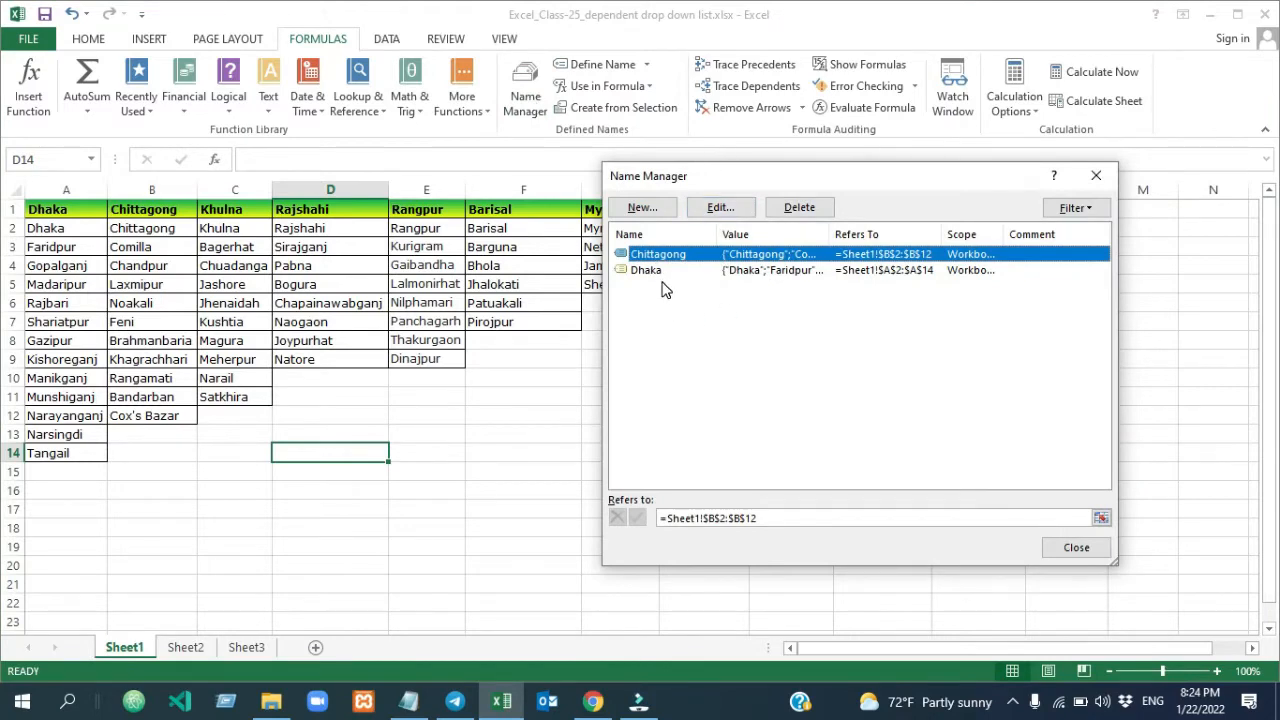
key("Escape")
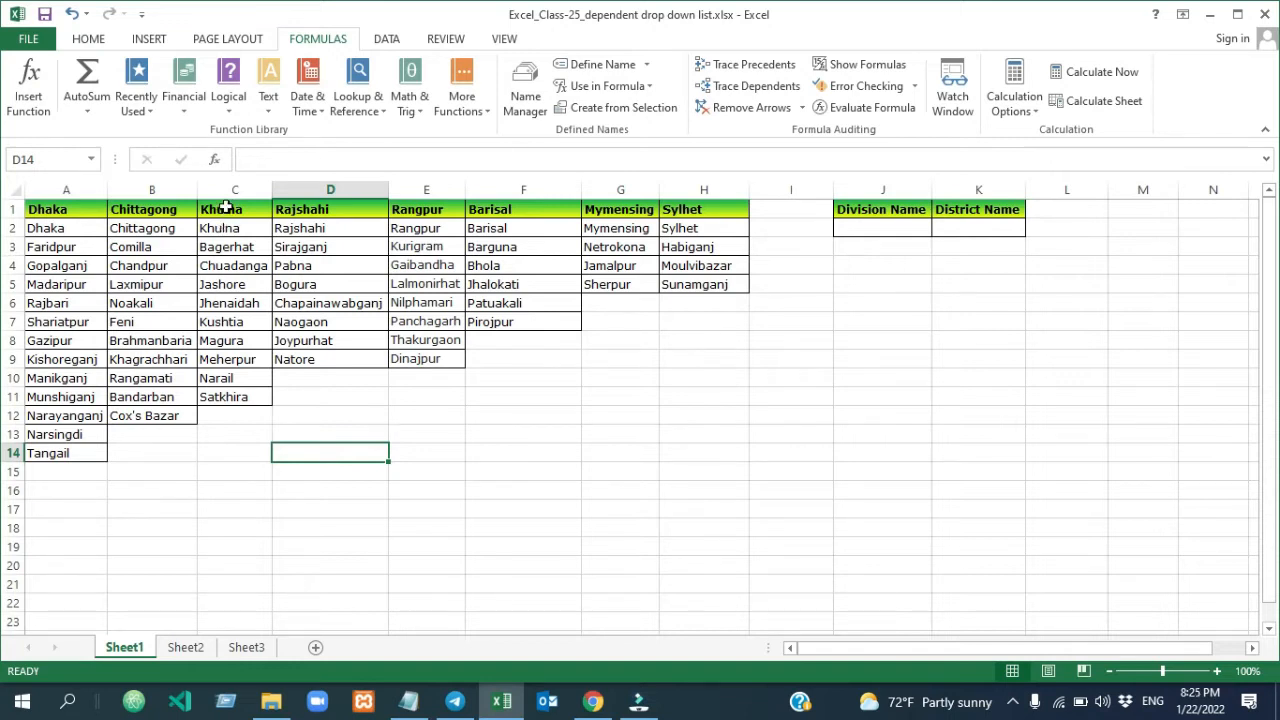
Create named ranges from C2:C11, D2:D9, E2:E9, F2:F7, G2:G5 and H2:H5 together, using the top row values as names
left_click_drag(223, 209, 226, 385)
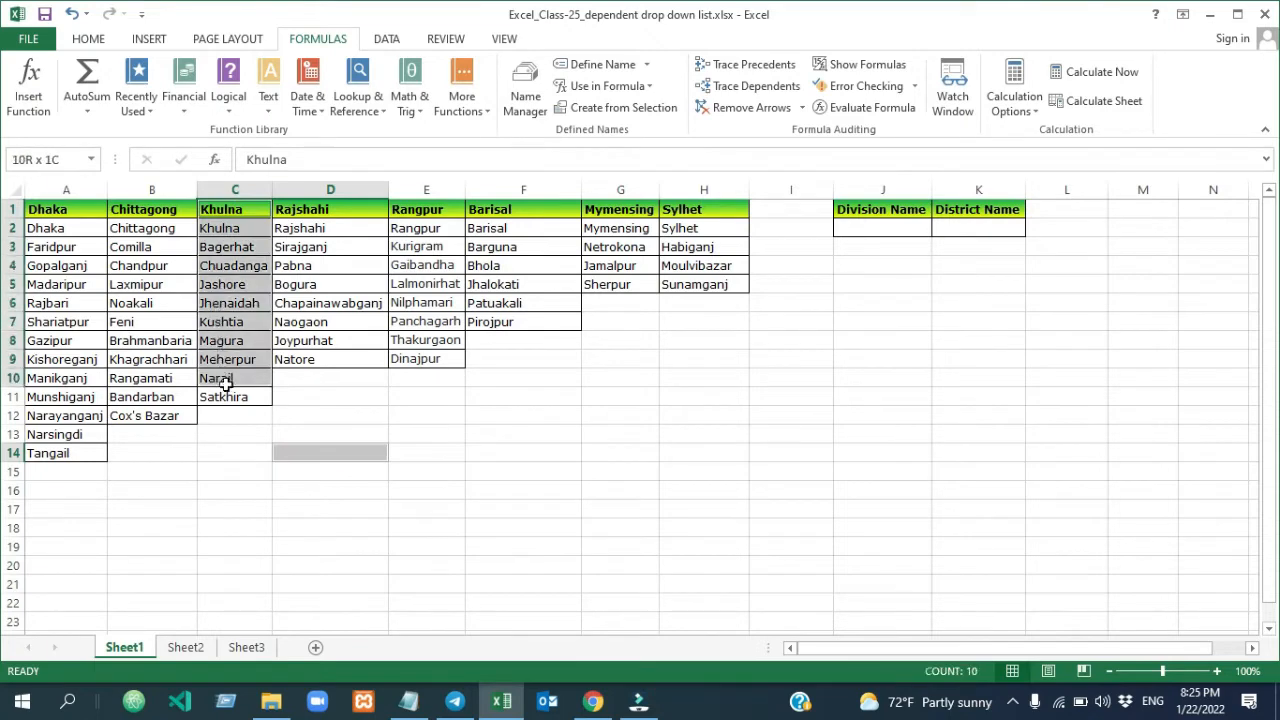
left_click_drag(226, 385, 226, 397)
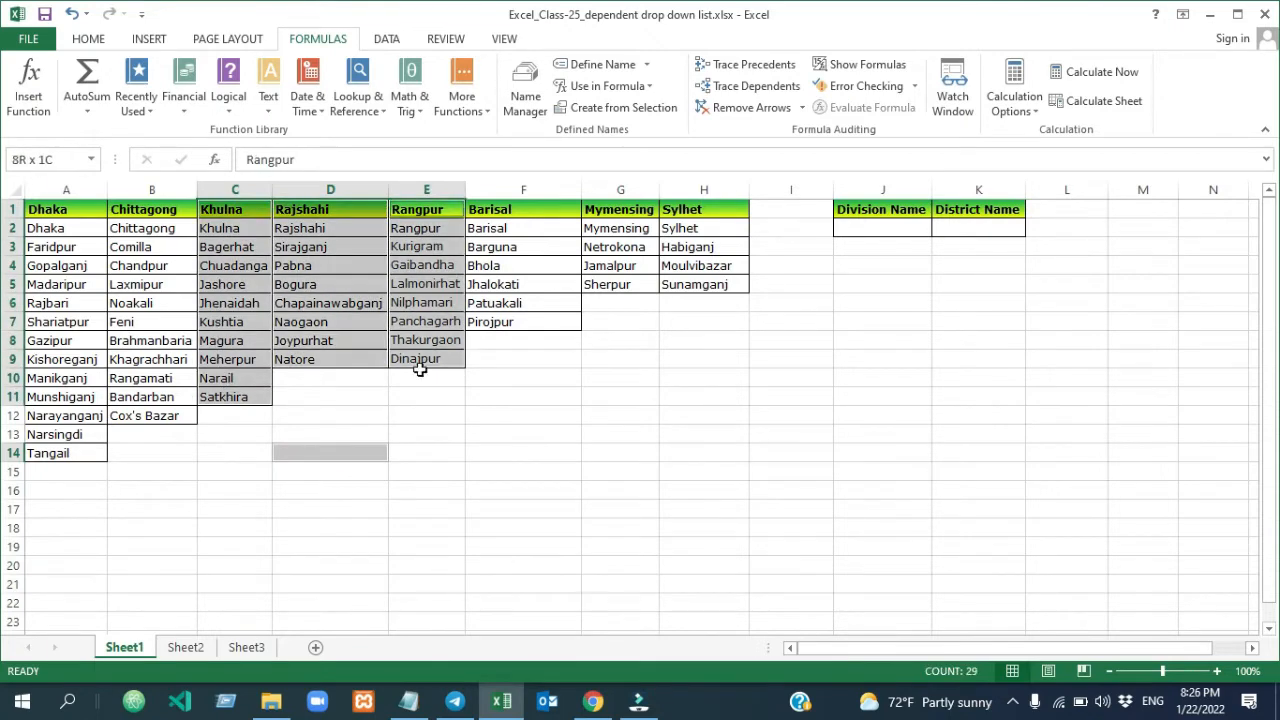
left_click_drag(420, 369, 420, 365)
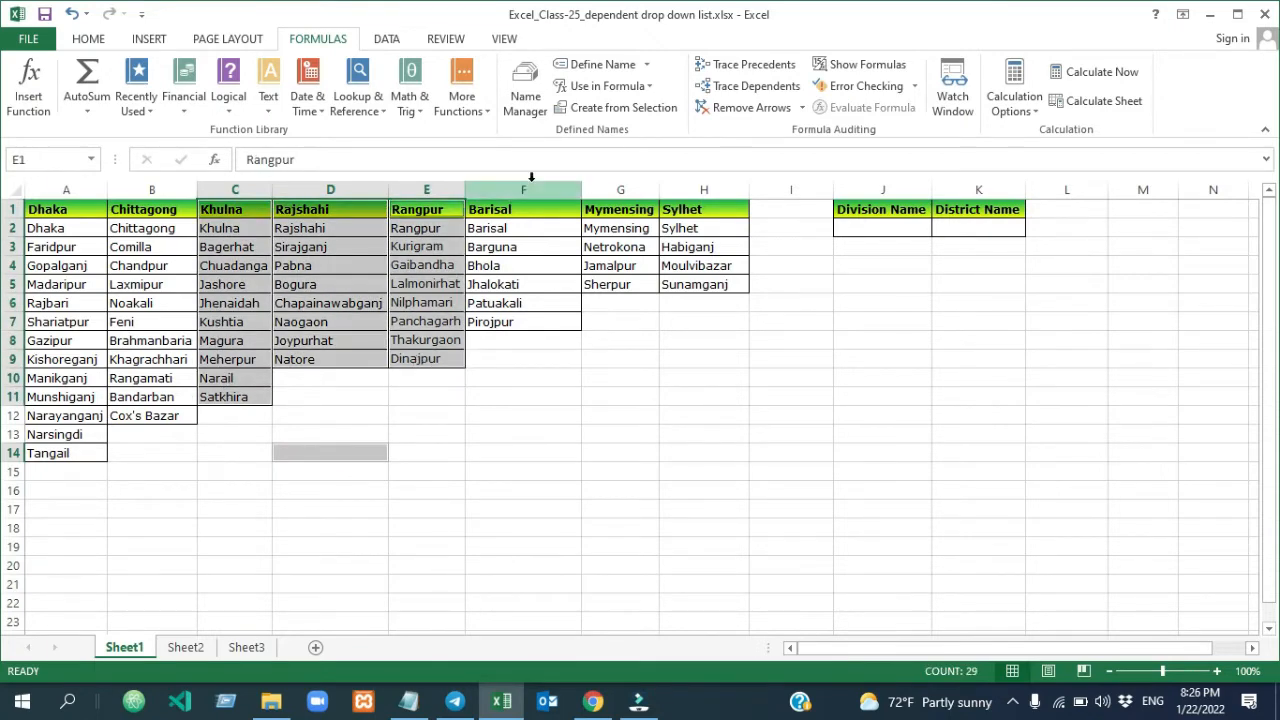
left_click_drag(510, 209, 505, 321)
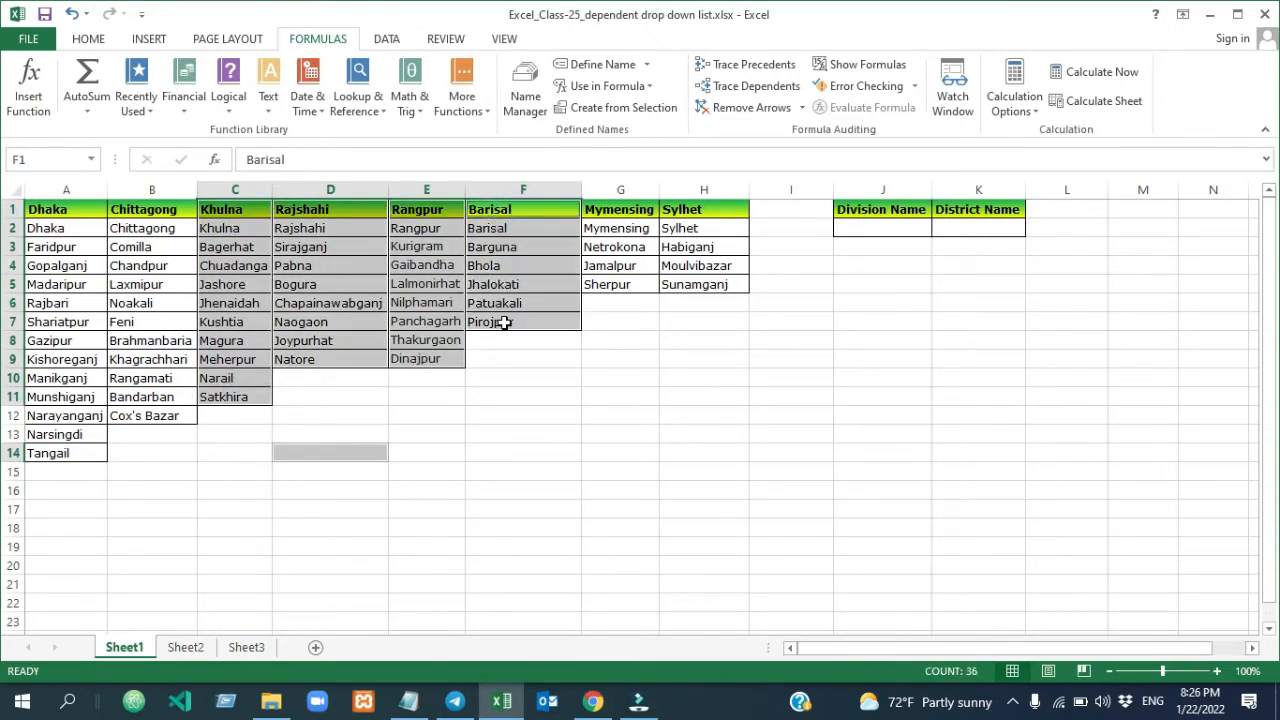
left_click_drag(628, 210, 628, 280)
left_click(686, 212, "ctrl")
left_click_drag(686, 212, 683, 284)
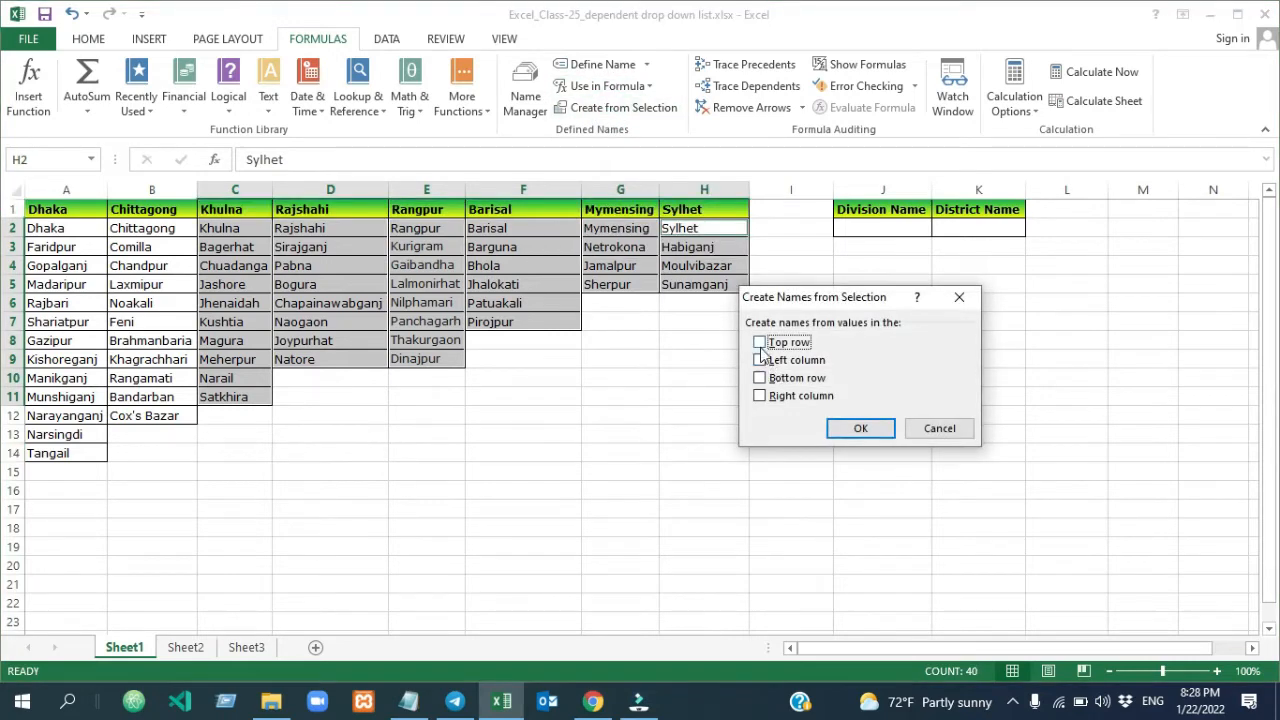
left_click(761, 343)
left_click(864, 430)
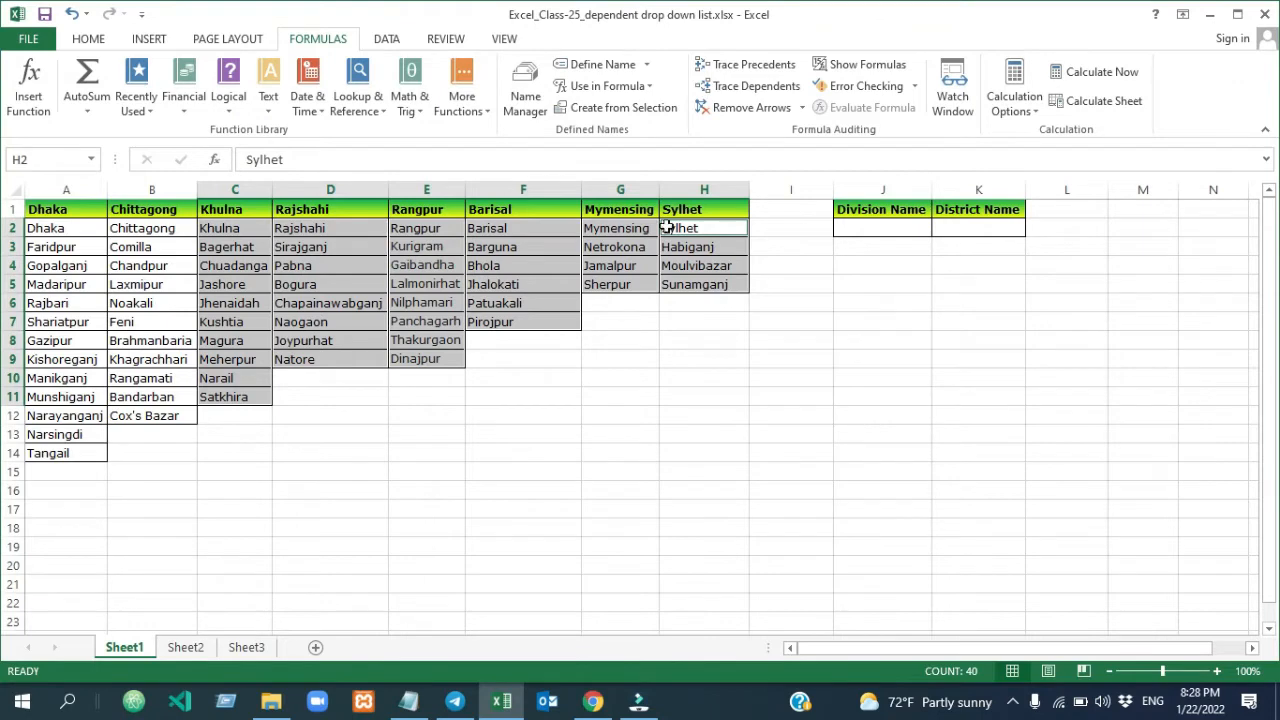
Review the defined names of all eight divisions in the Name Manager, then close it
left_click(528, 98)
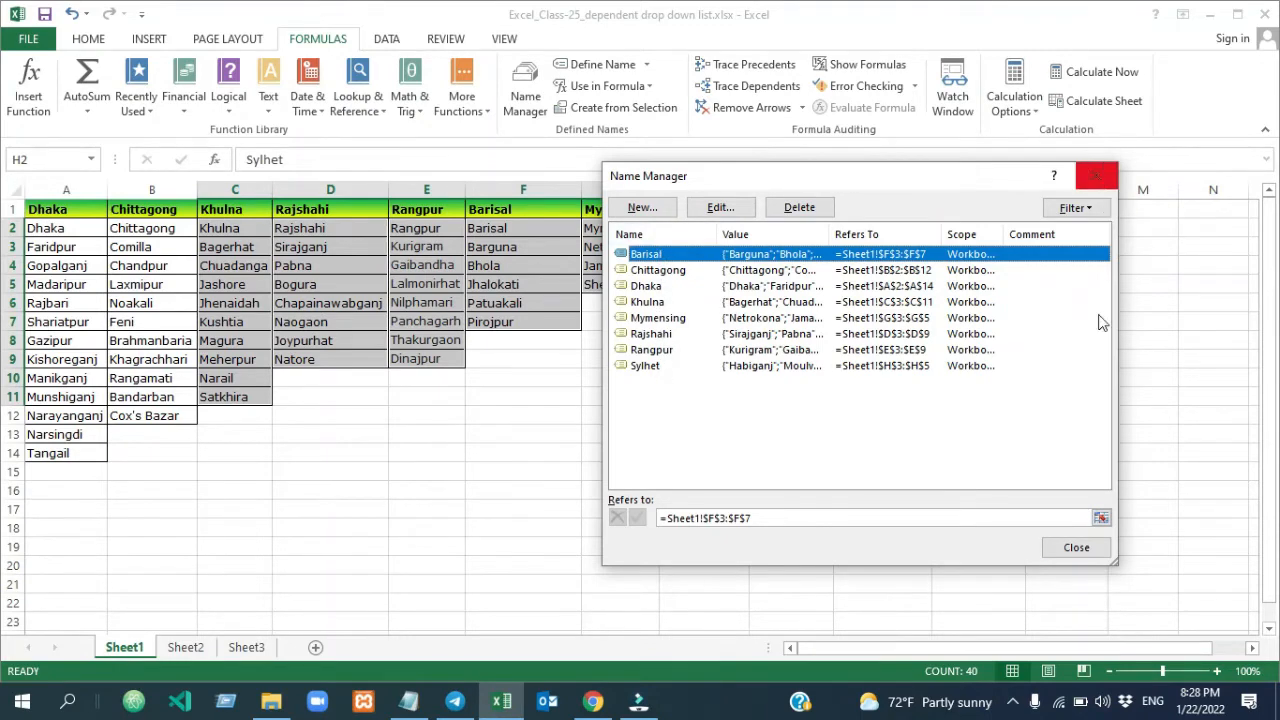
left_click(1087, 548)
left_click(511, 481)
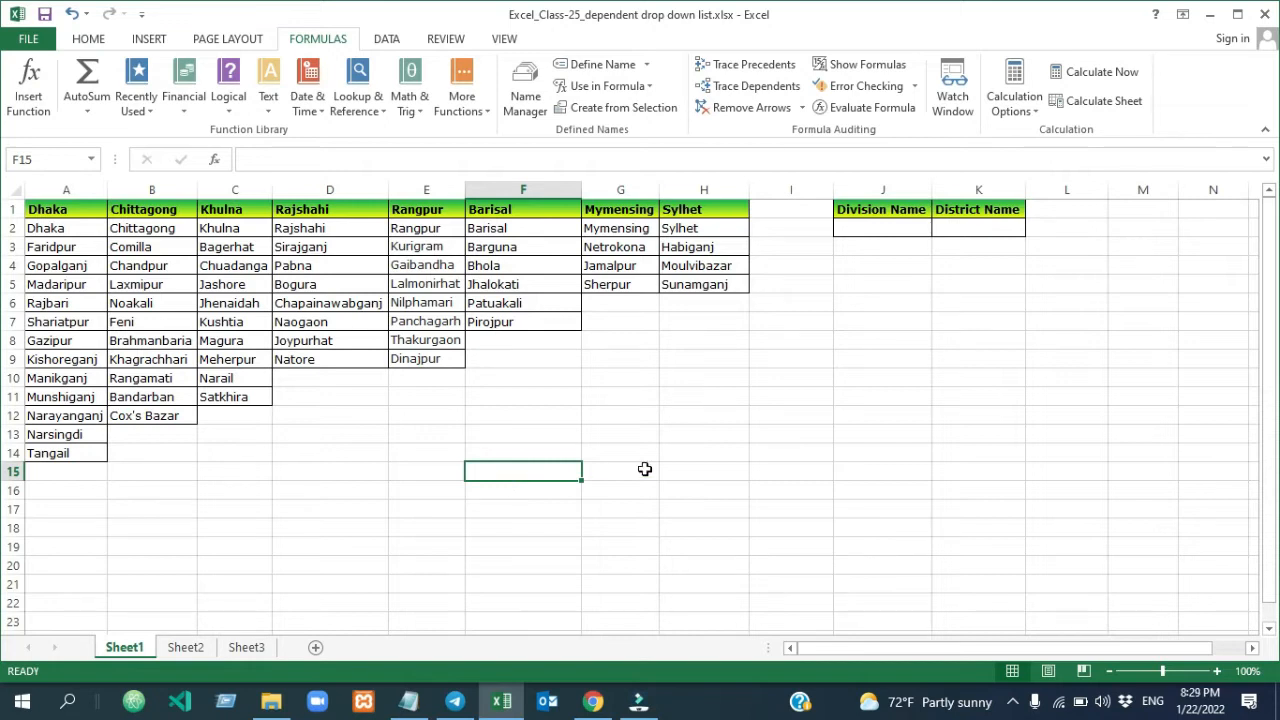
Compare the column layout of Dhaka's districts on Sheet1 with the row layout B2:N2 on Sheet2
left_click(186, 648)
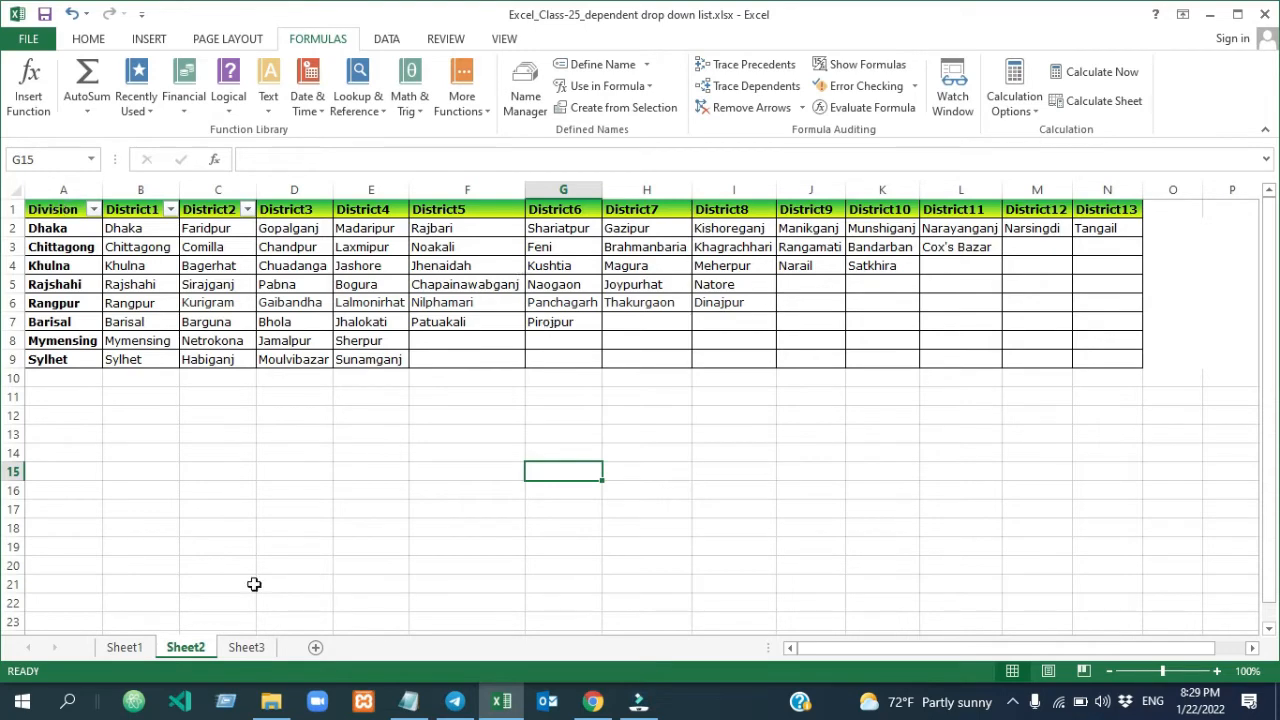
left_click(124, 648)
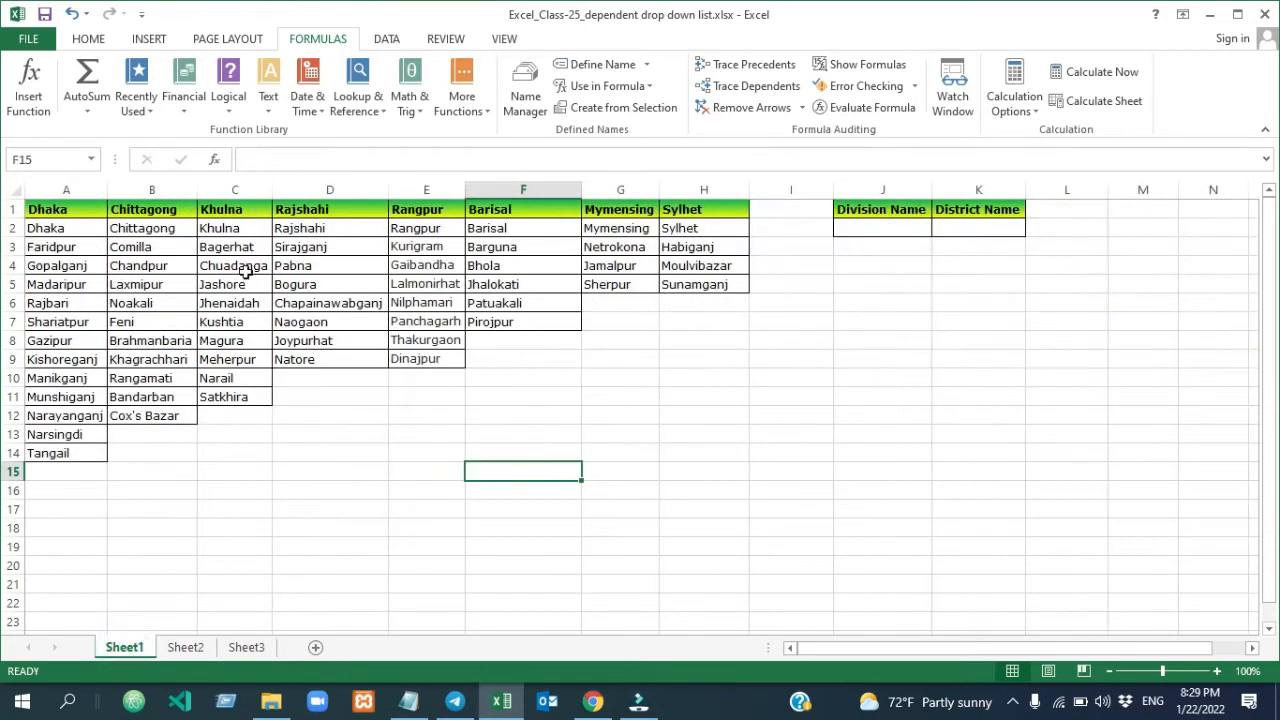
left_click_drag(45, 208, 56, 455)
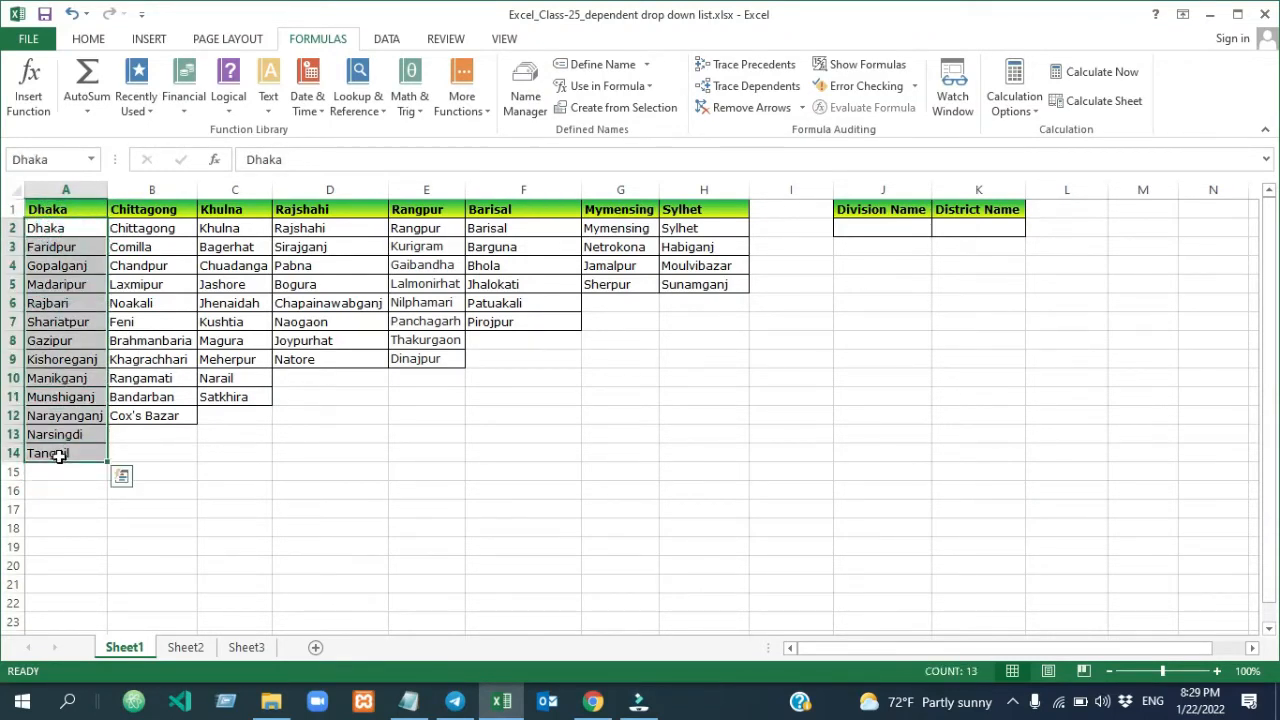
left_click(186, 648)
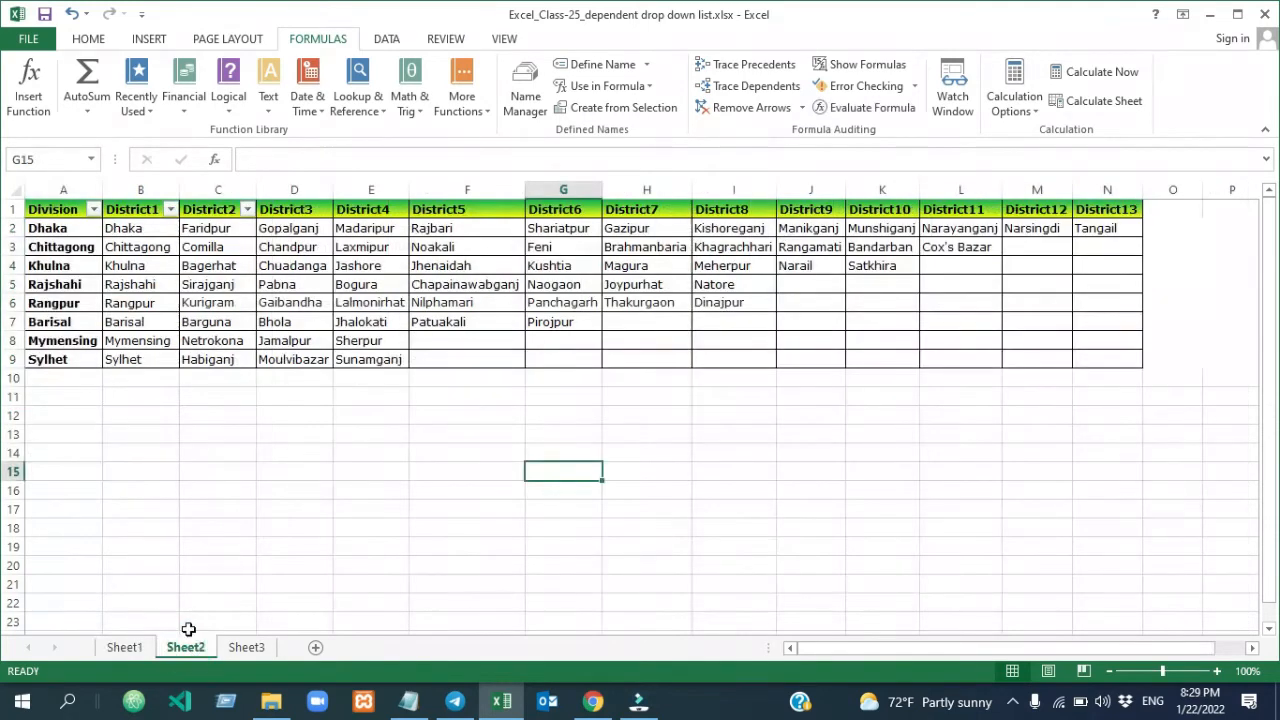
left_click(55, 229)
left_click_drag(143, 222, 1090, 228)
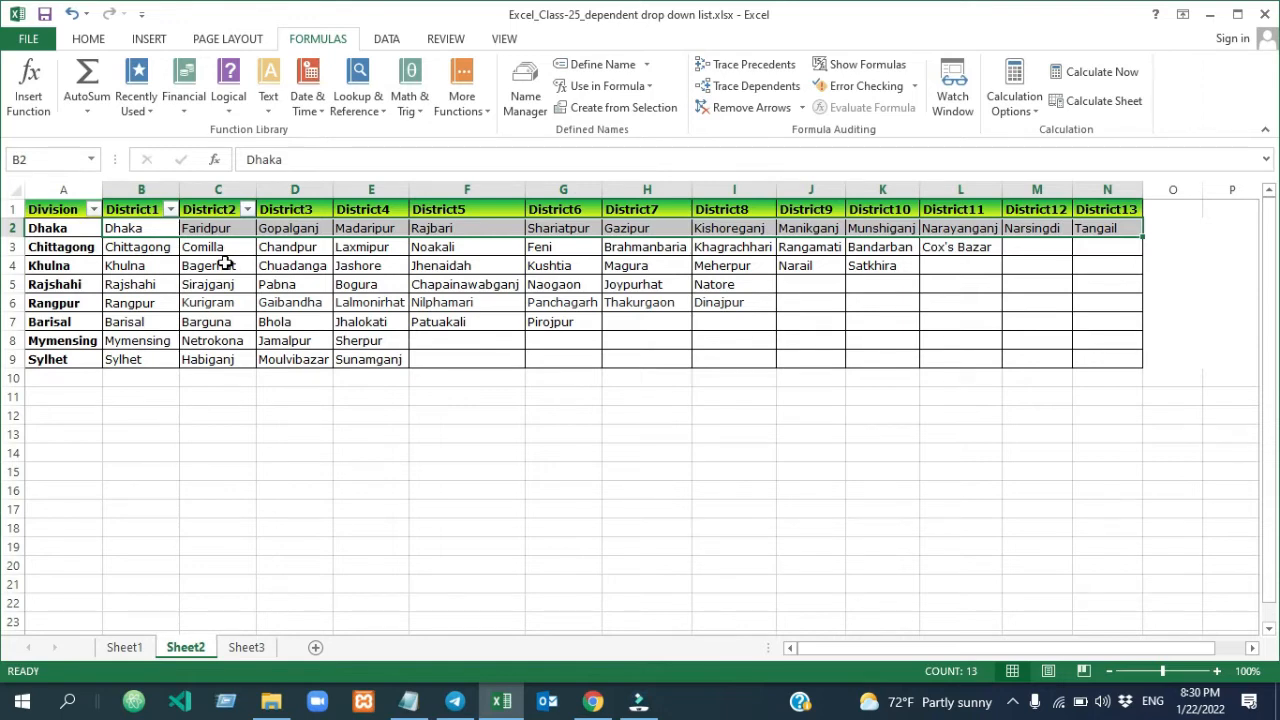
left_click(58, 228)
left_click_drag(58, 228, 1092, 352)
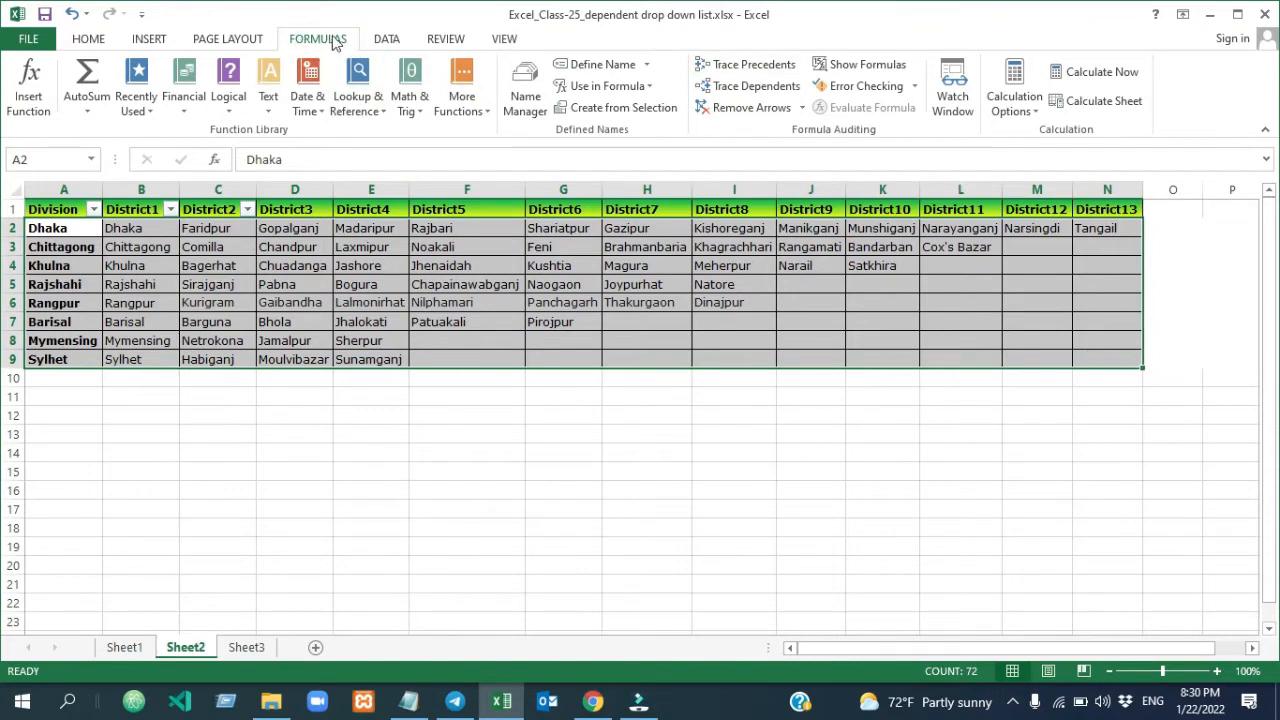
left_click(614, 108)
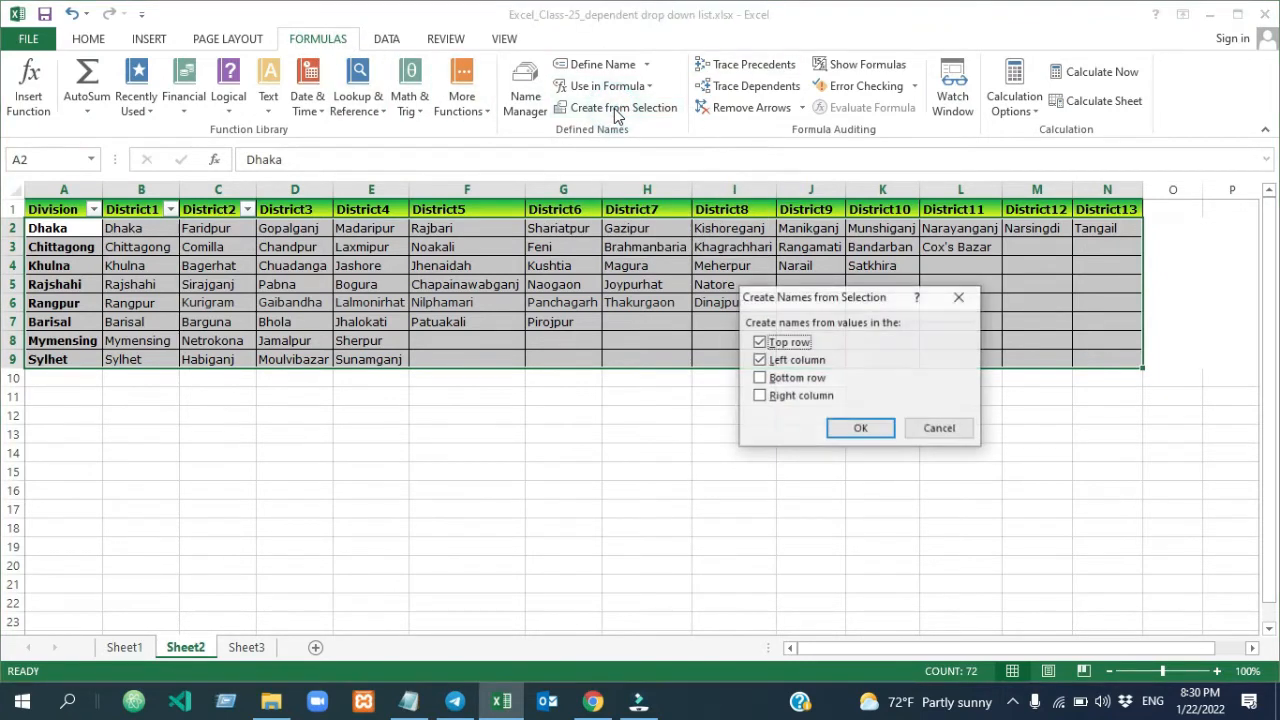
left_click(760, 343)
left_click(968, 302)
left_click(405, 485)
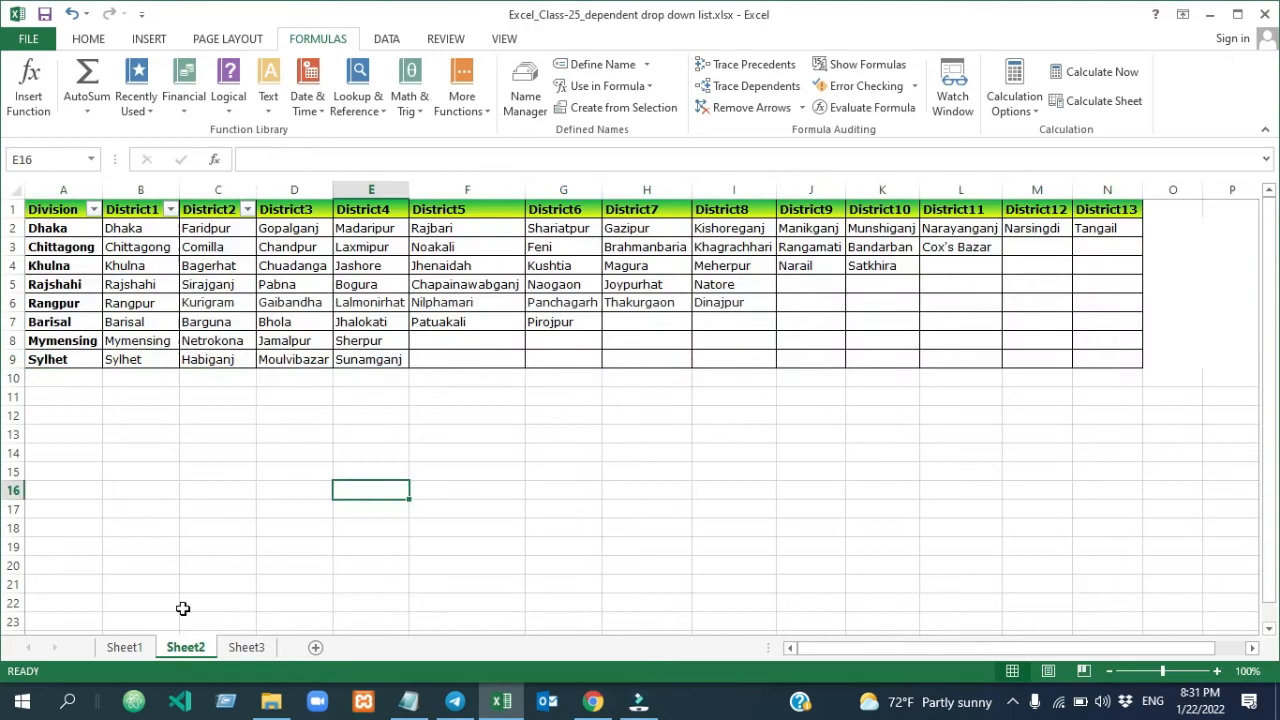
left_click(123, 650)
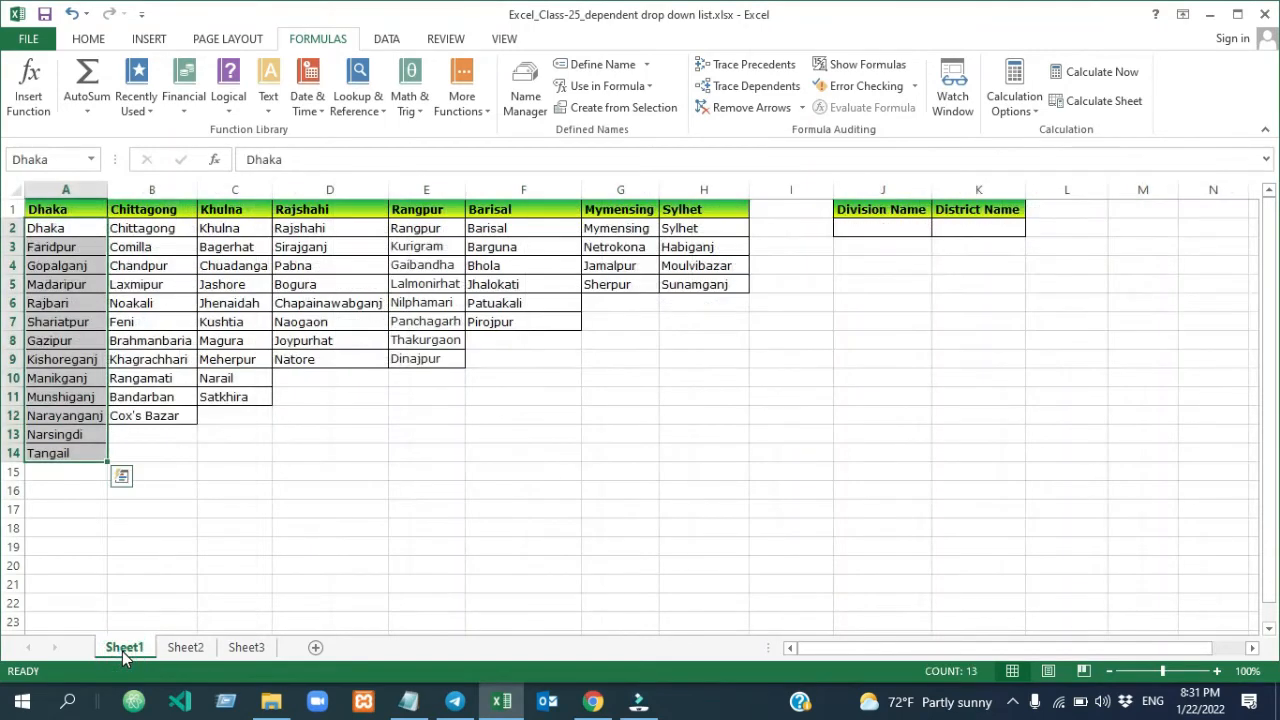
left_click(318, 486)
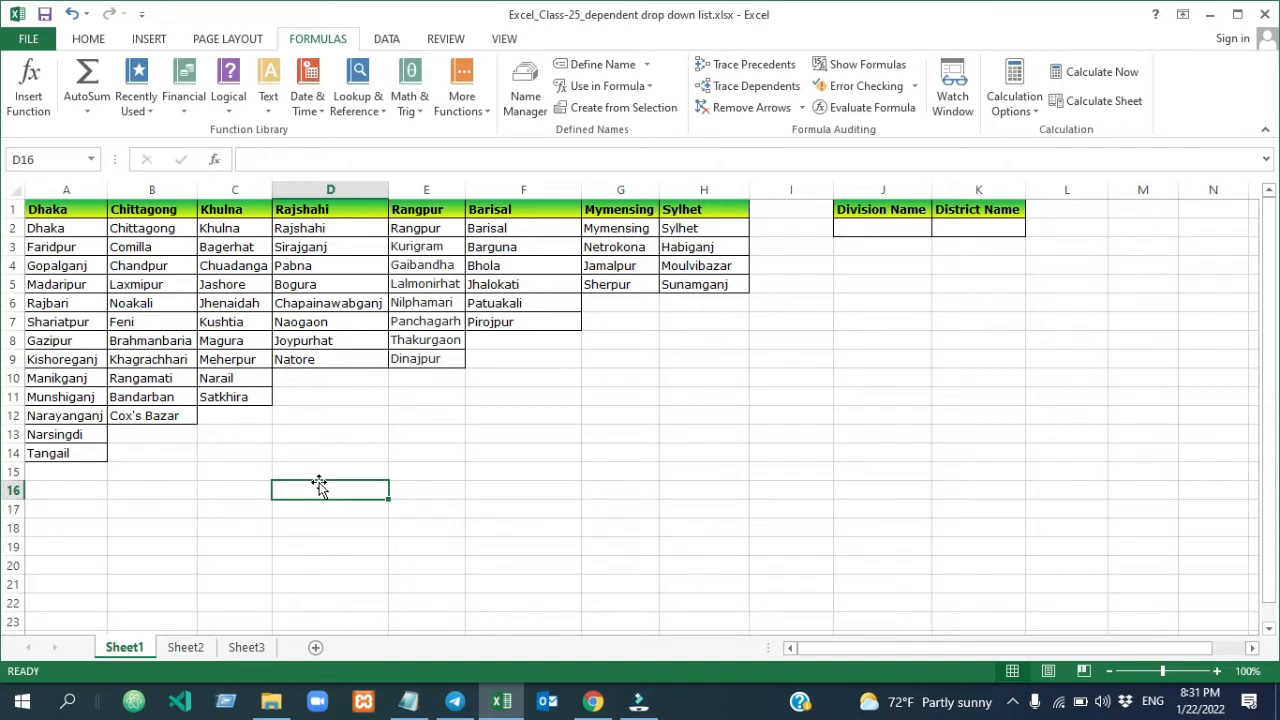
left_click(510, 506)
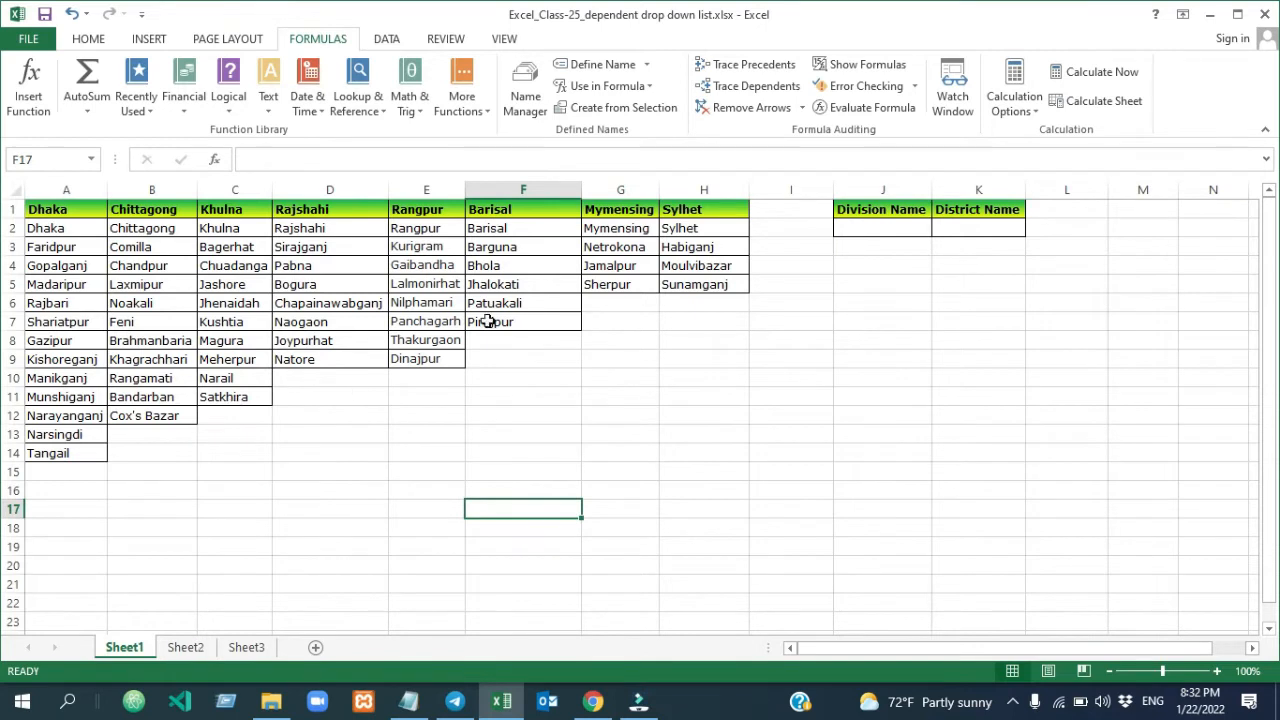
left_click(186, 529)
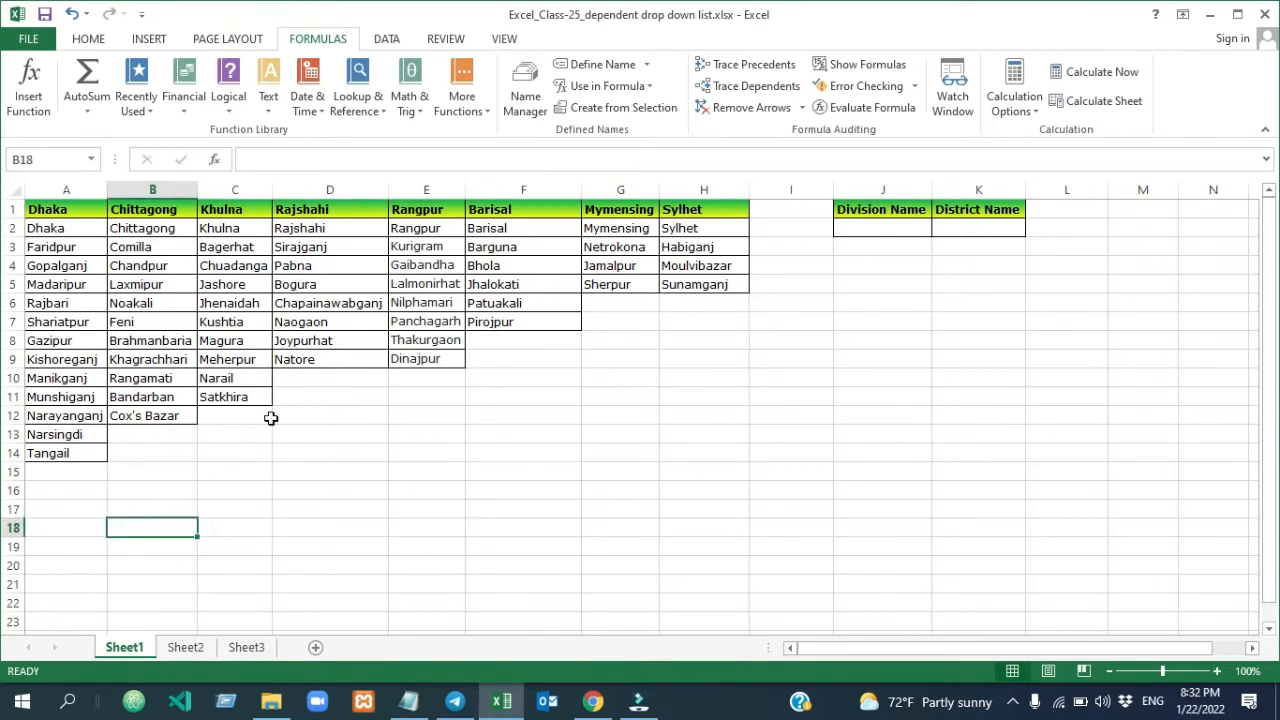
Add a List data validation to the Division Name cell J2 with source =$A$1:$H$1, and check its drop-down choices
left_click(857, 231)
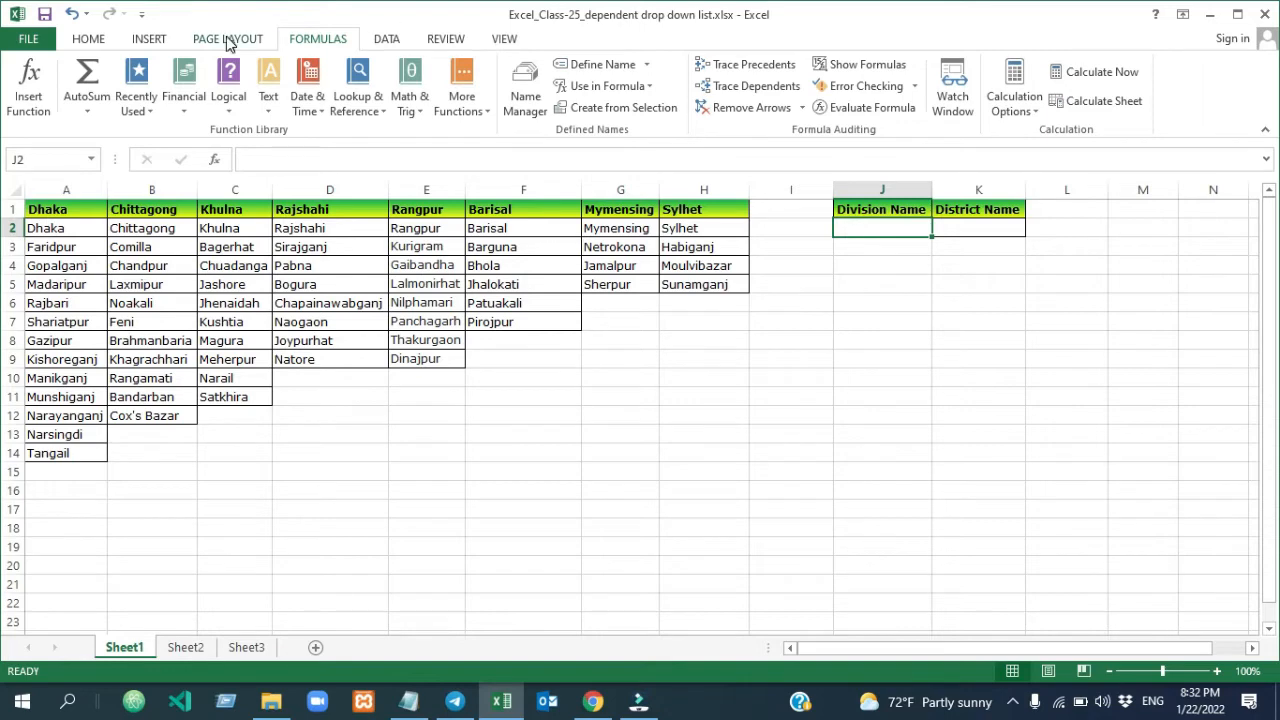
left_click(388, 40)
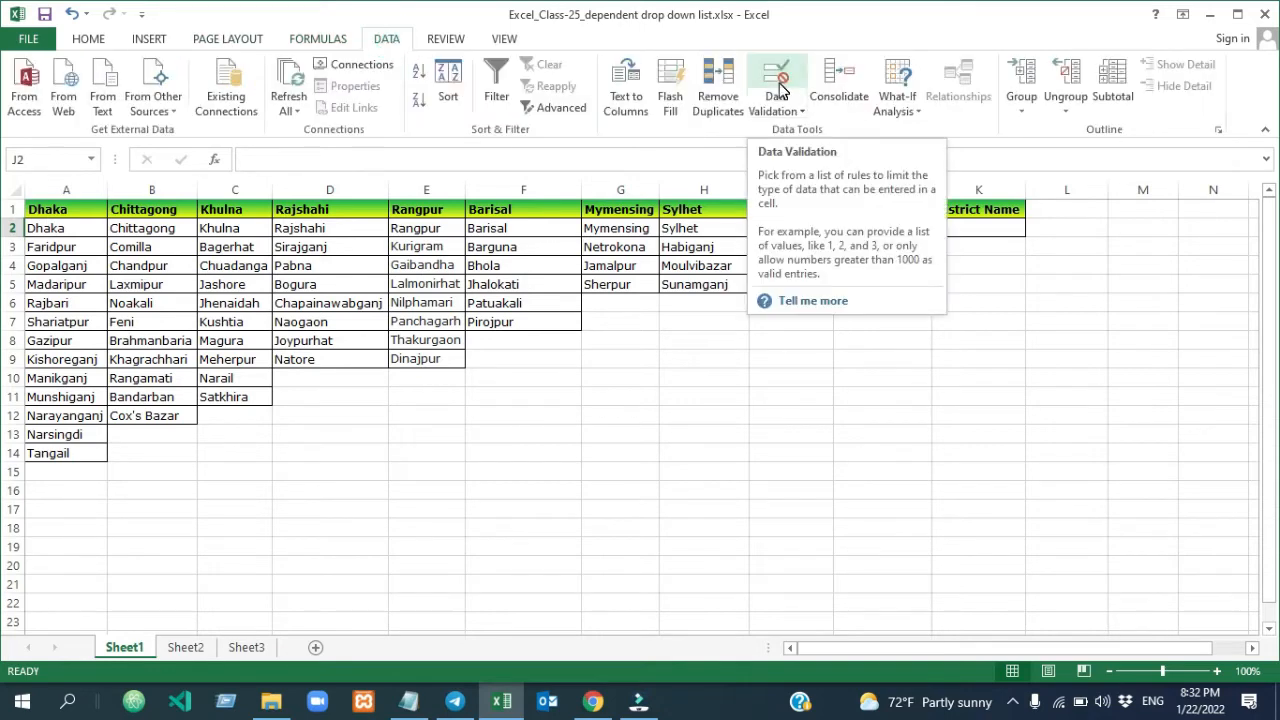
left_click(780, 84)
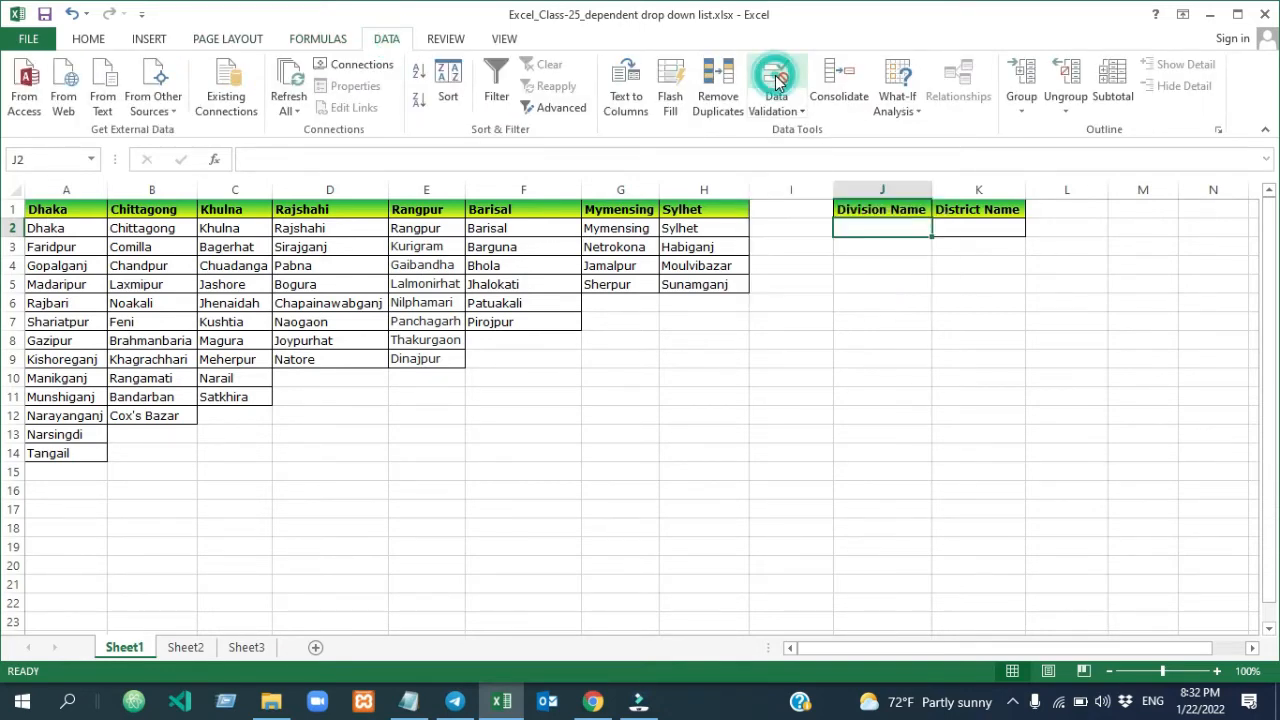
left_click(837, 324)
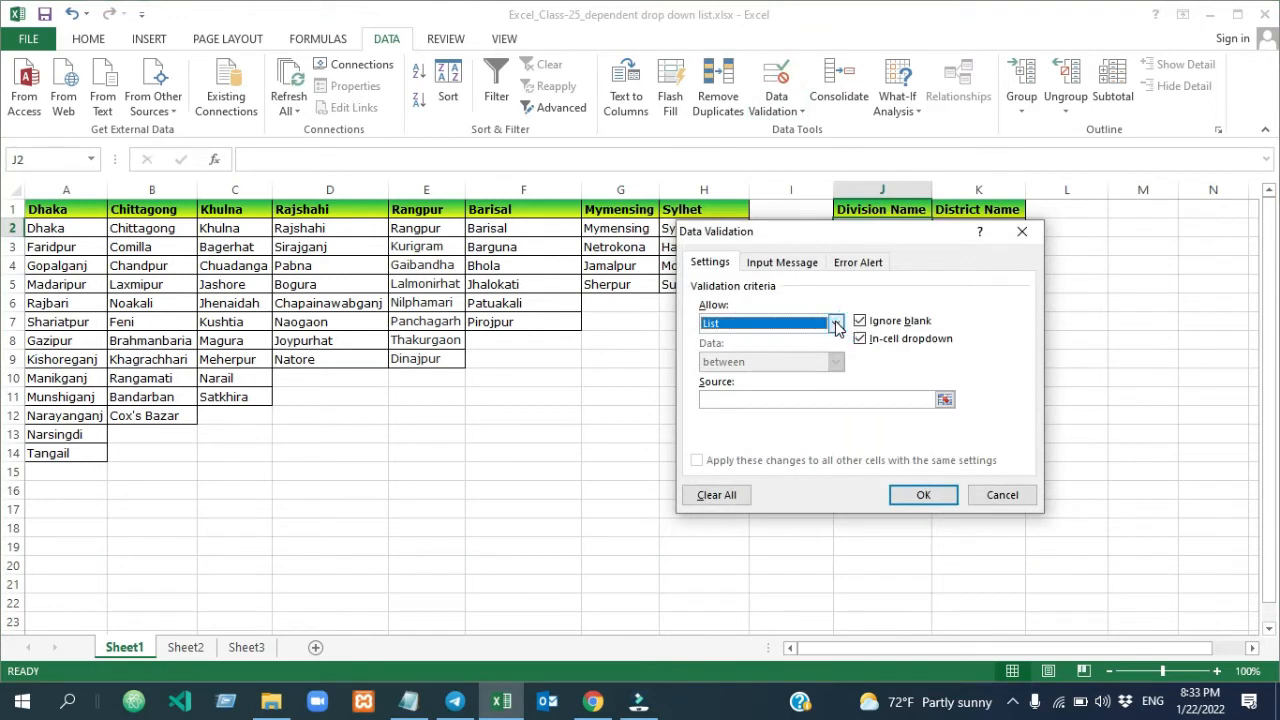
left_click(837, 324)
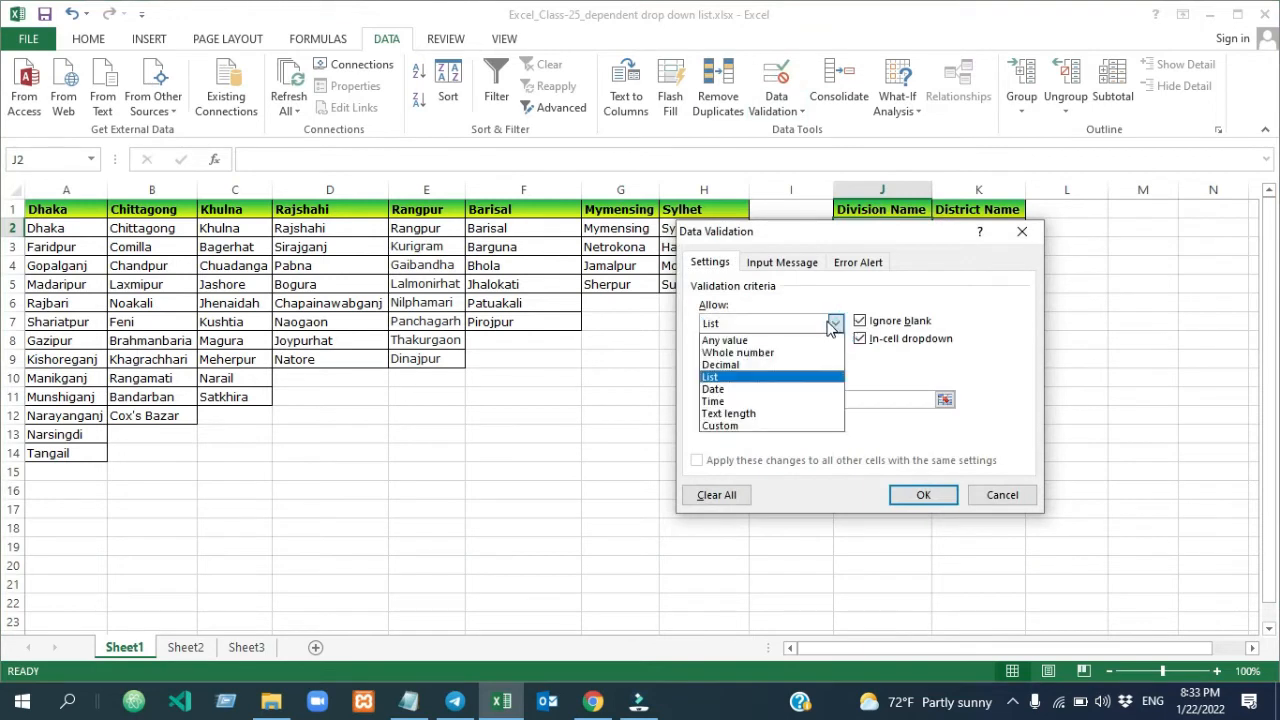
left_click(759, 378)
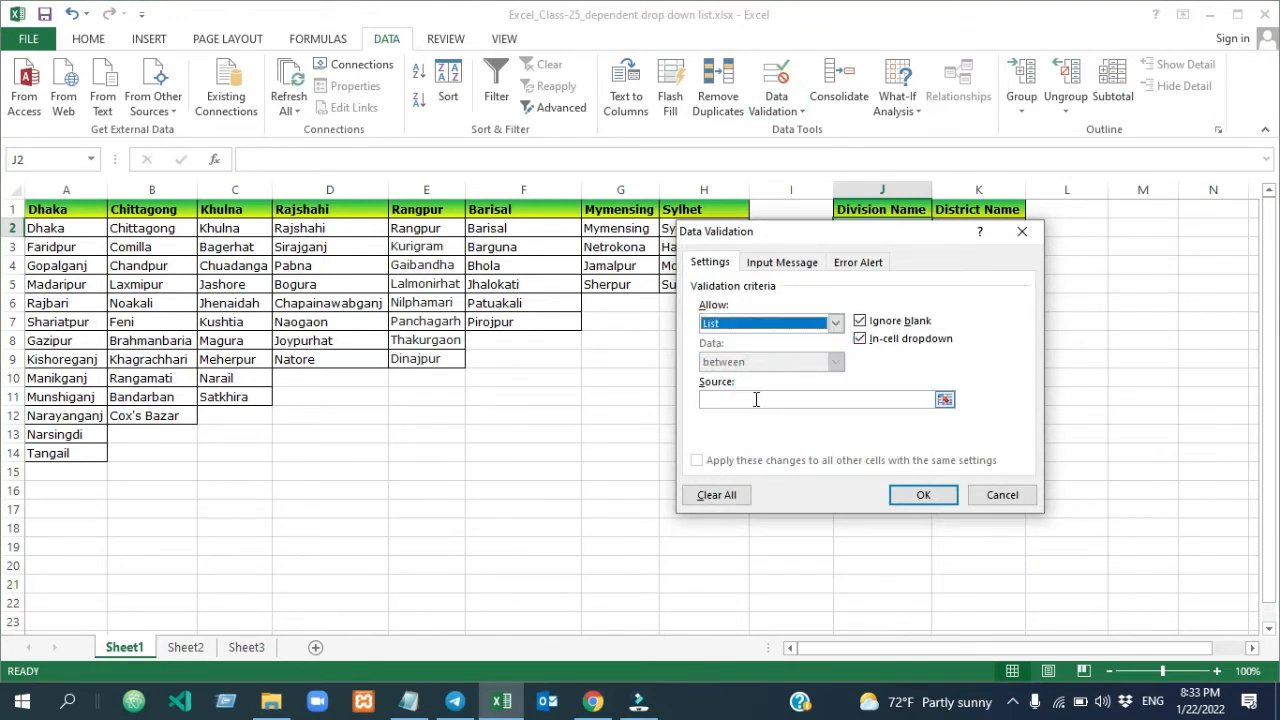
left_click(756, 399)
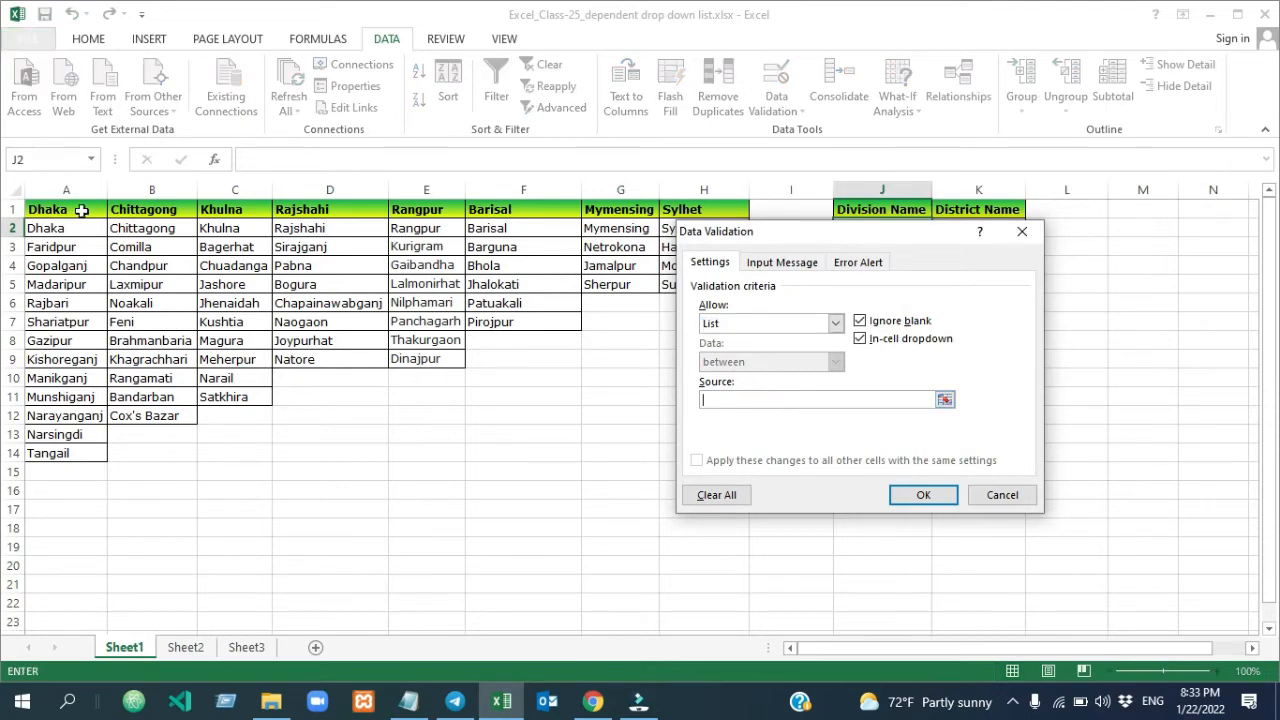
left_click_drag(82, 210, 694, 200)
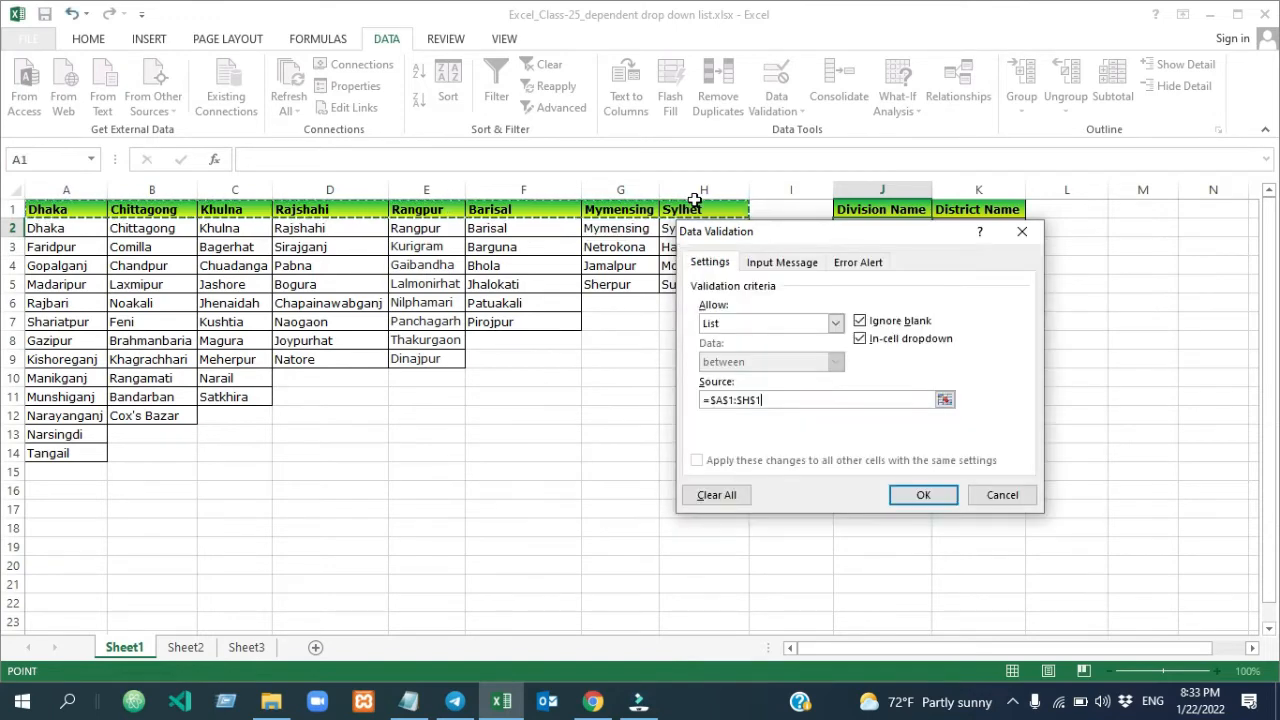
left_click(926, 497)
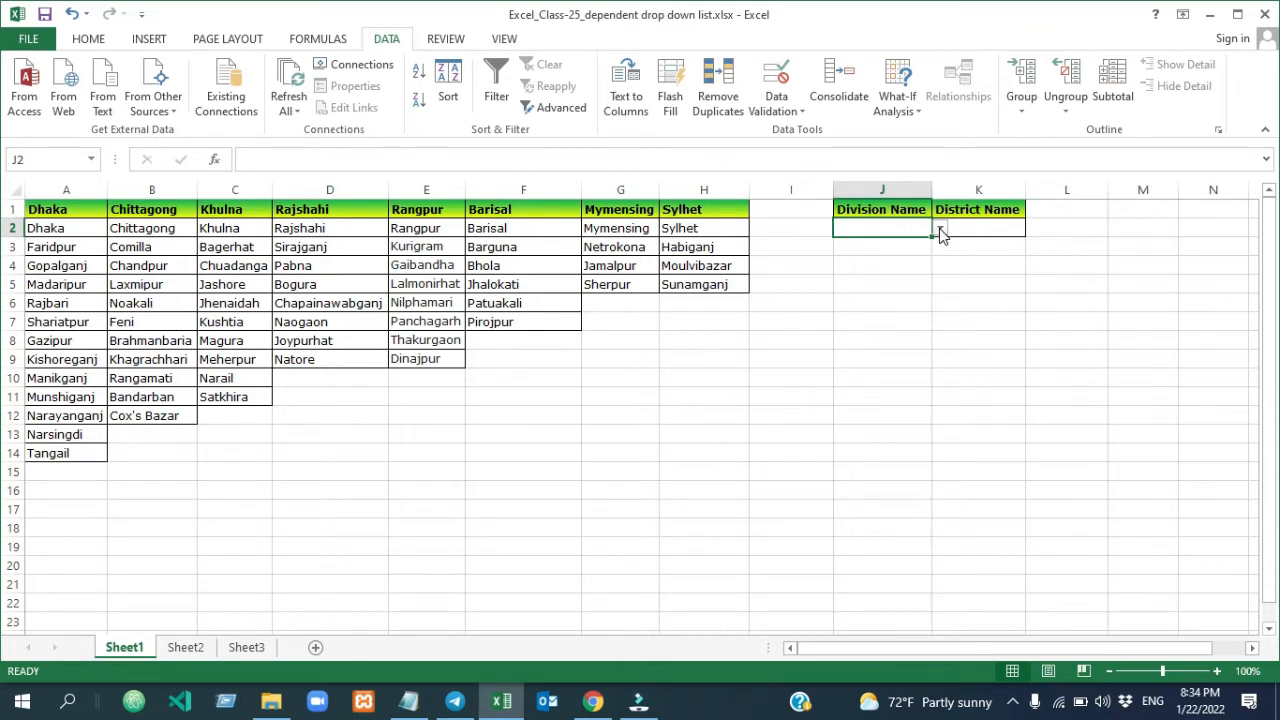
left_click(939, 228)
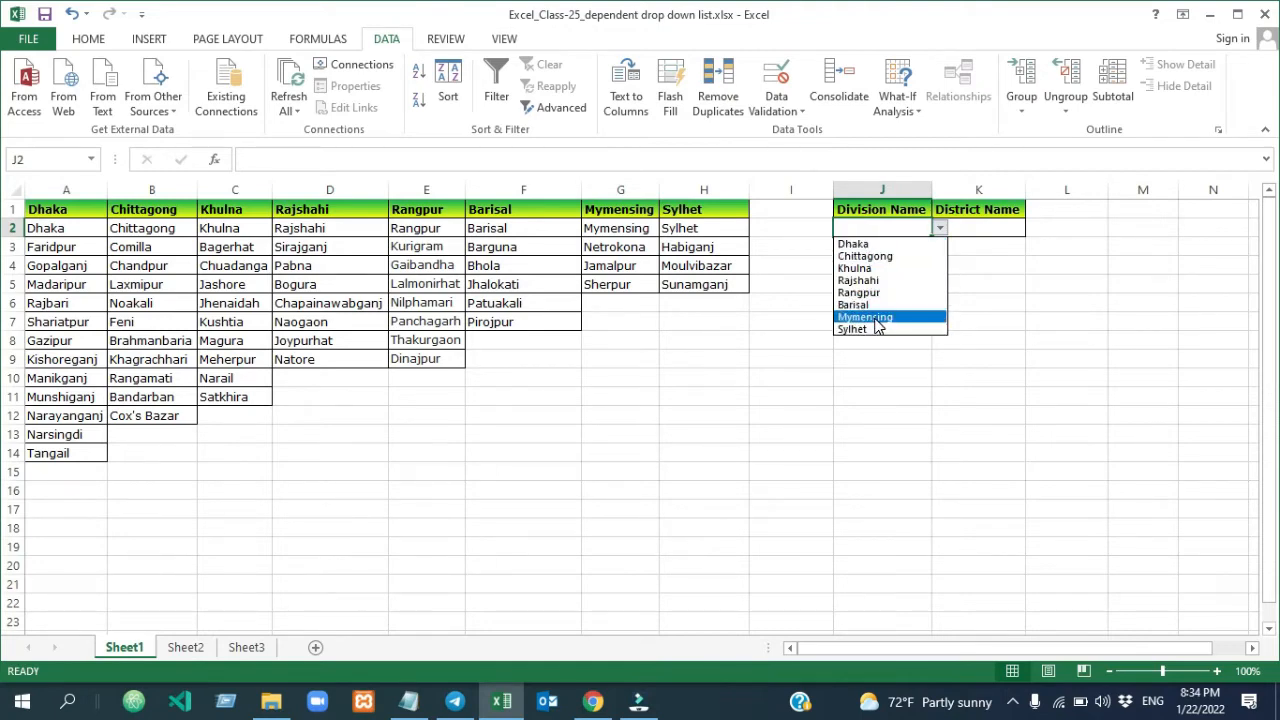
Start a data validation for the District Name cell K2 and set it to allow a List
left_click(988, 228)
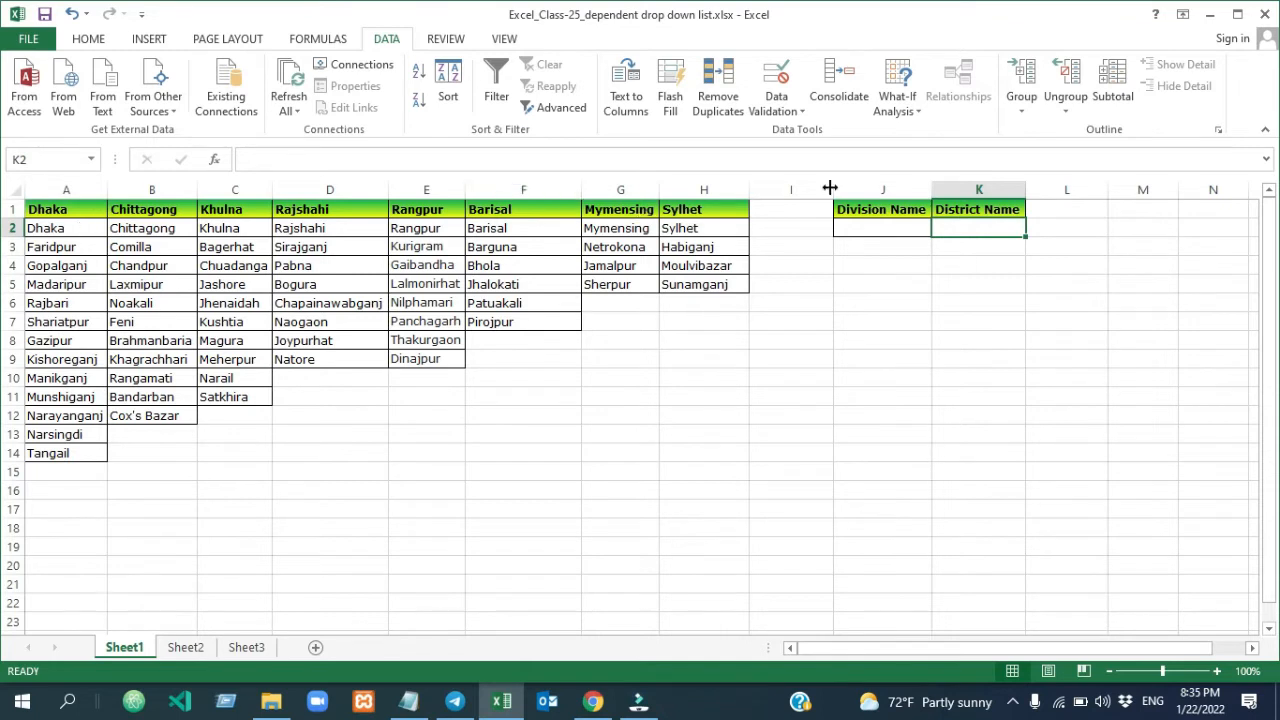
left_click(980, 224)
left_click(775, 87)
left_click(834, 323)
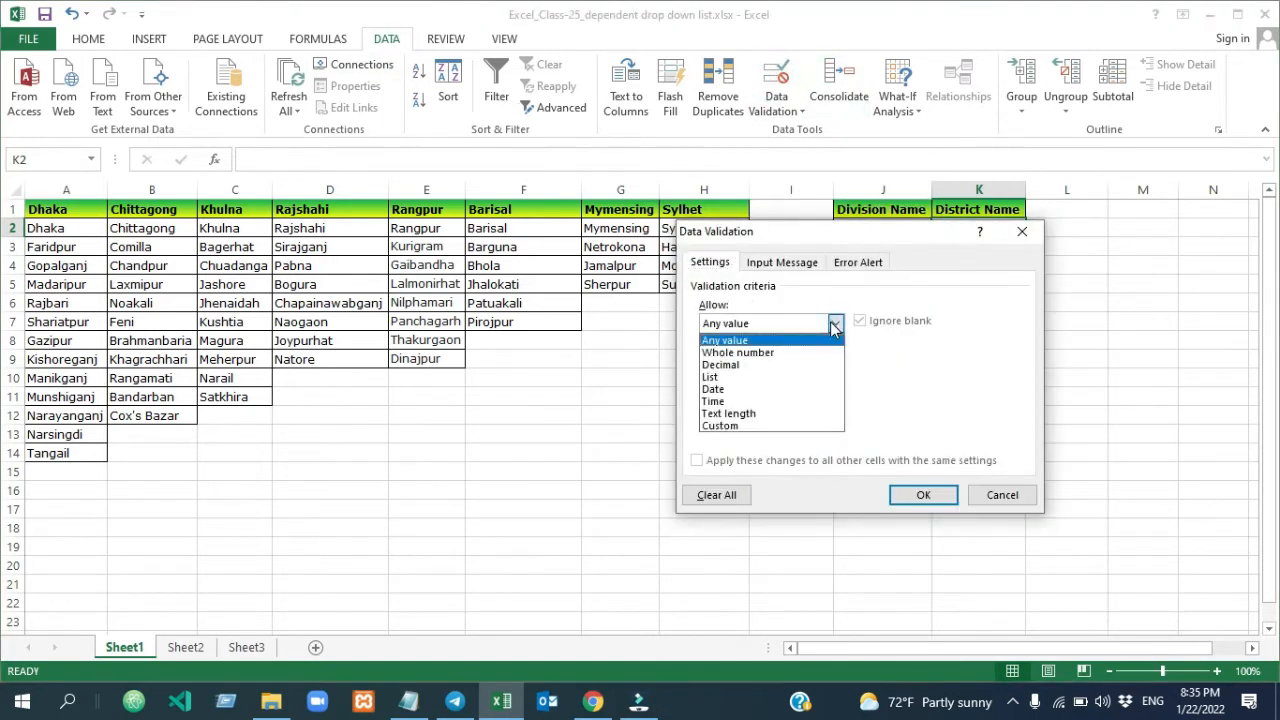
left_click(746, 377)
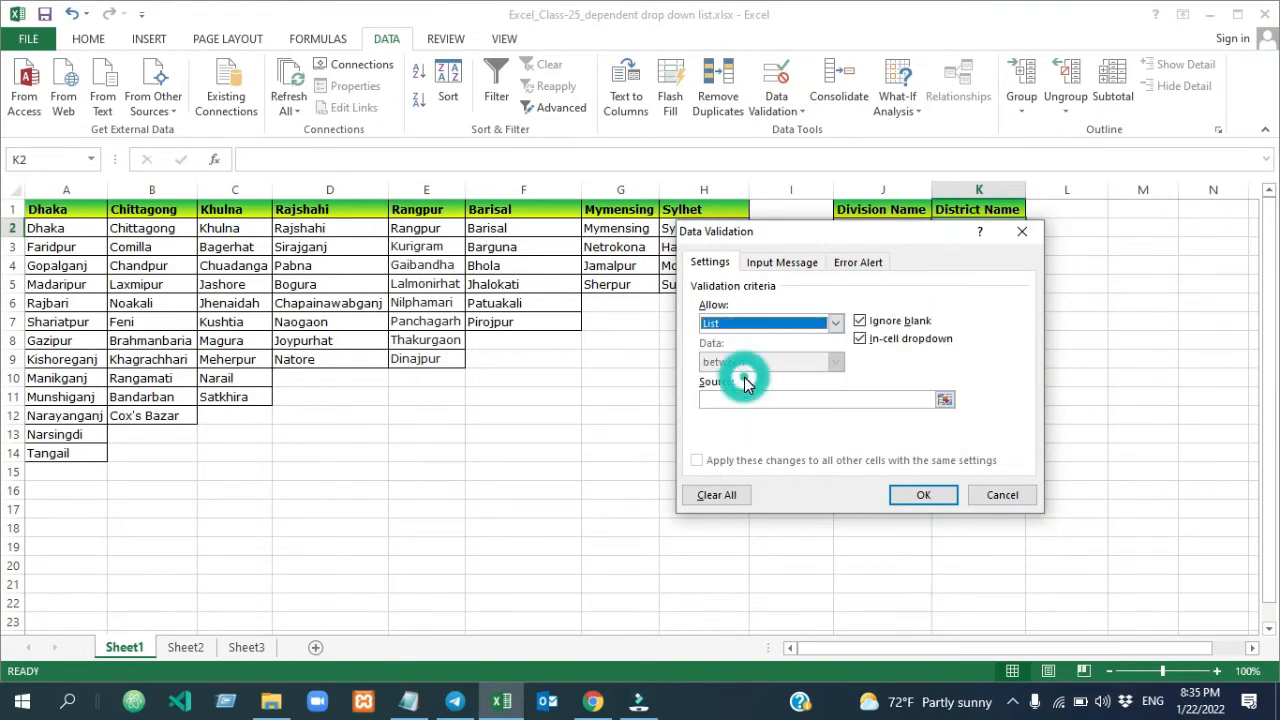
Set the list source for K2 to =INDIRECT($J$2) and apply the validation despite the source error
left_click(734, 398)
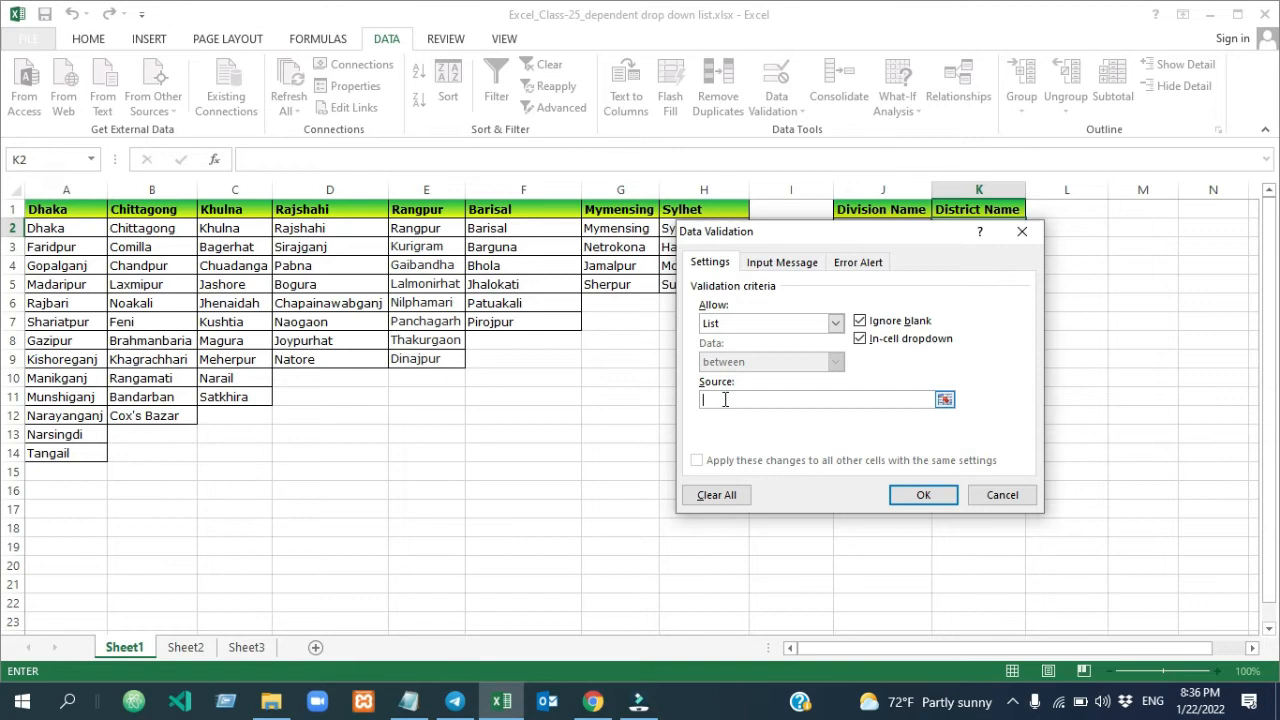
left_click(726, 400)
type("=INDIRECT(")
left_click_drag(823, 233, 815, 341)
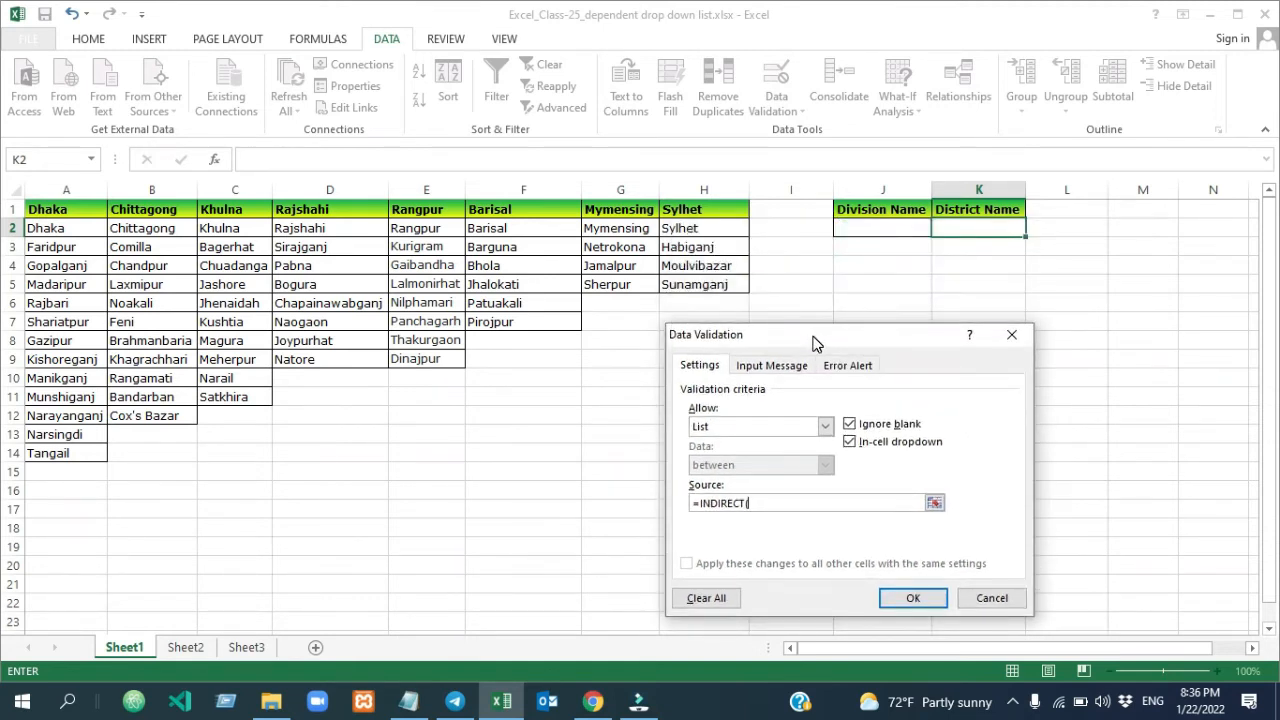
left_click(877, 231)
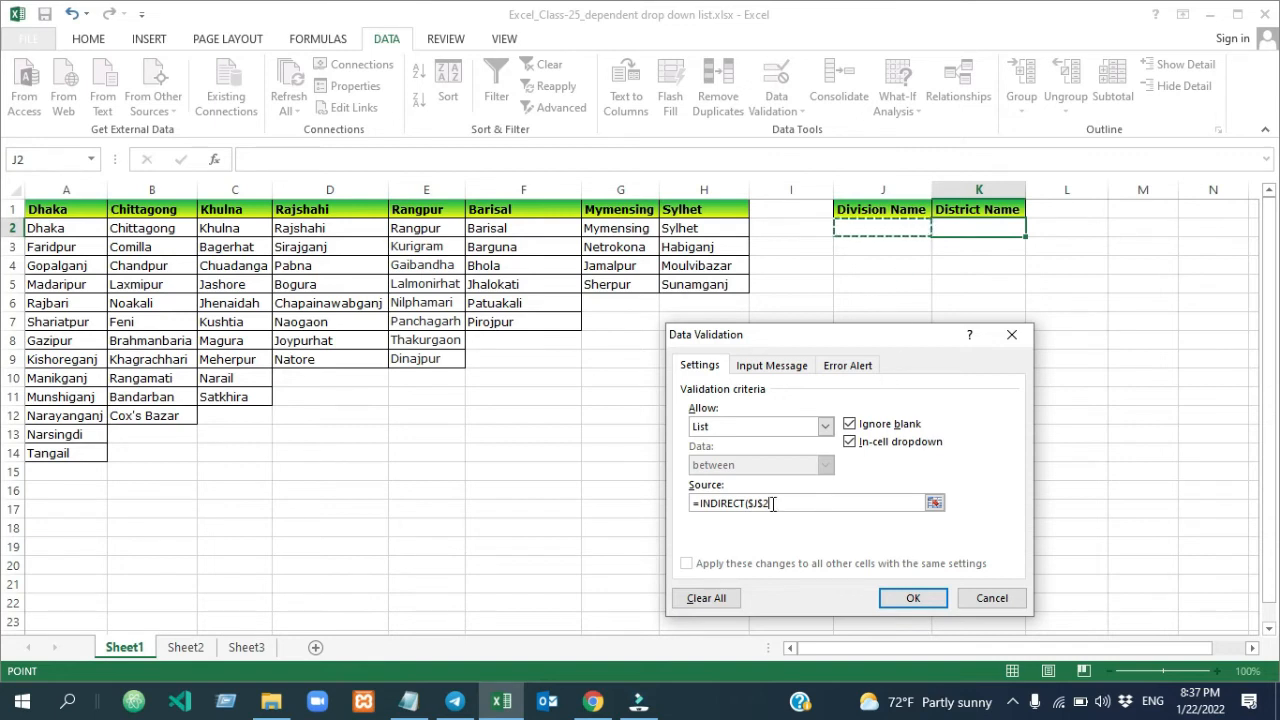
type(")")
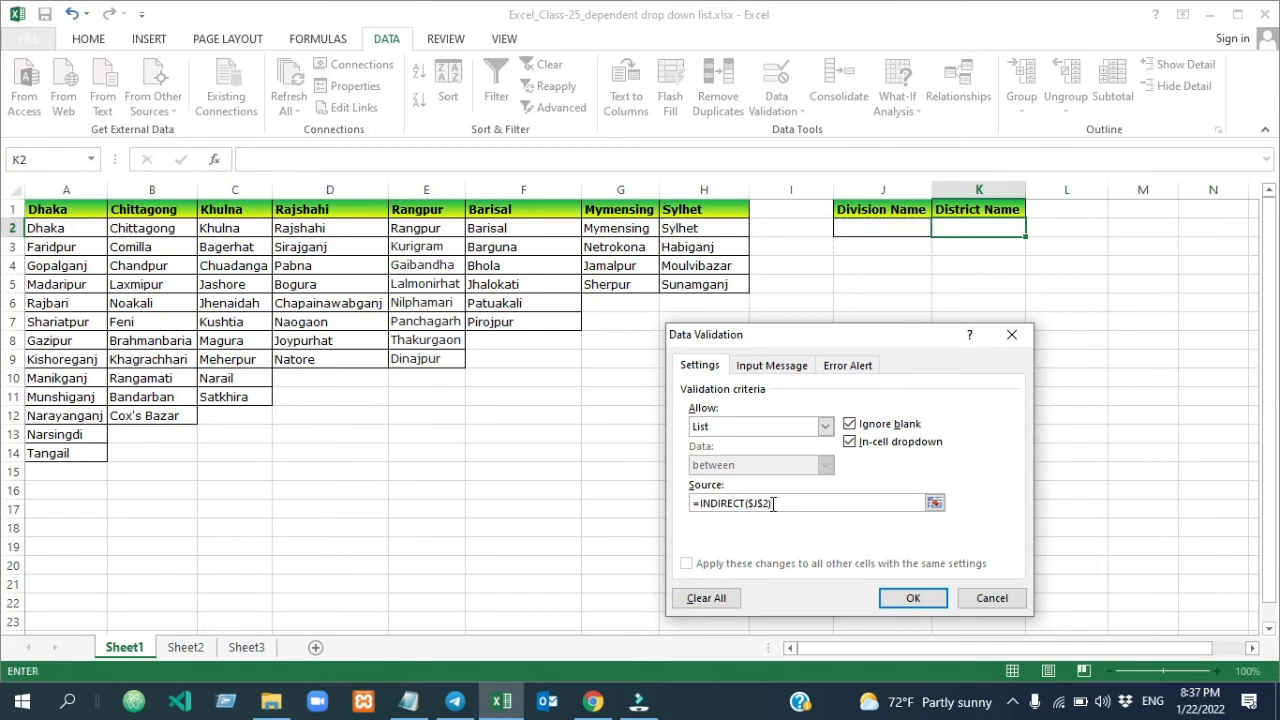
left_click(904, 603)
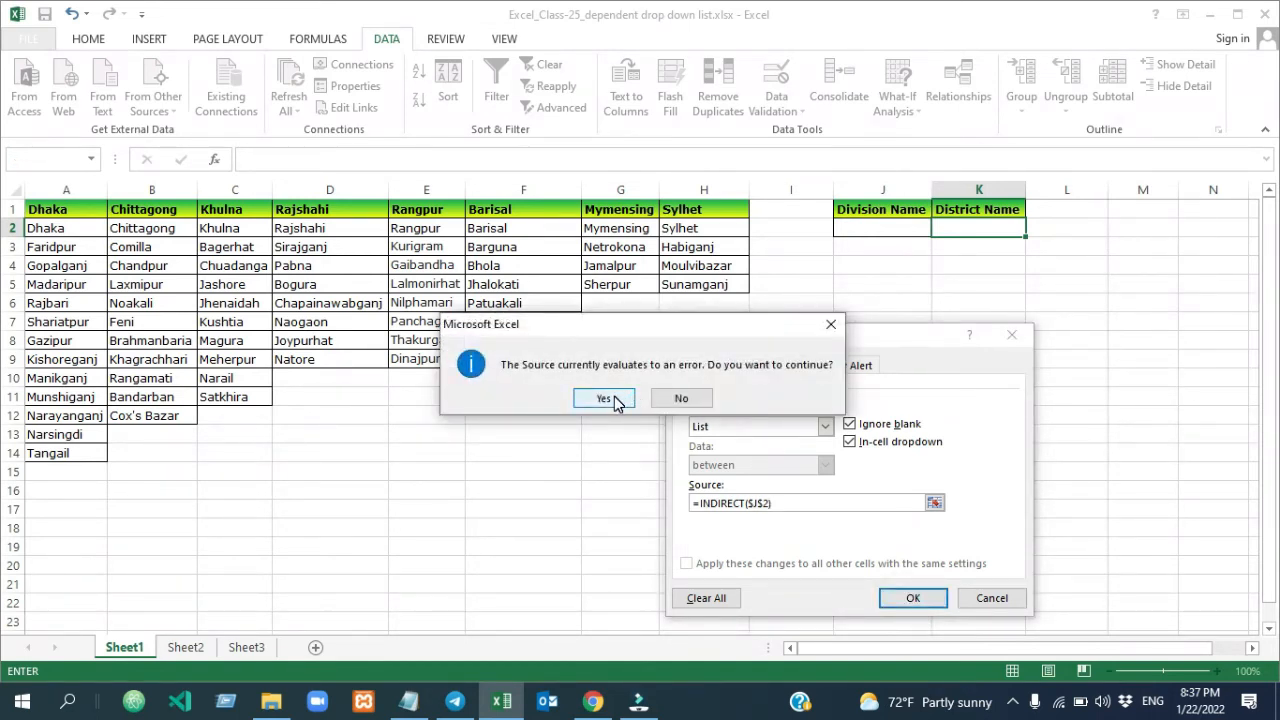
left_click(617, 400)
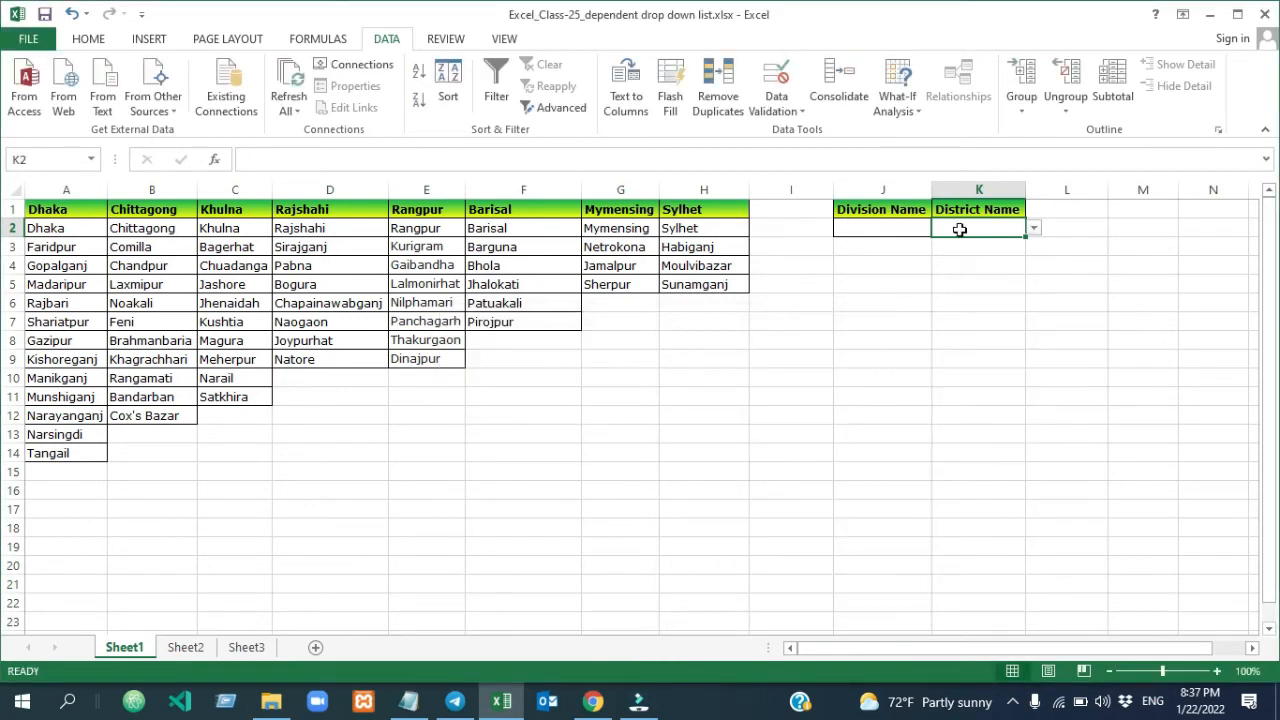
Choose Khulna as the Division Name in J2 and look through the District Name choices offered in K2
left_click(899, 228)
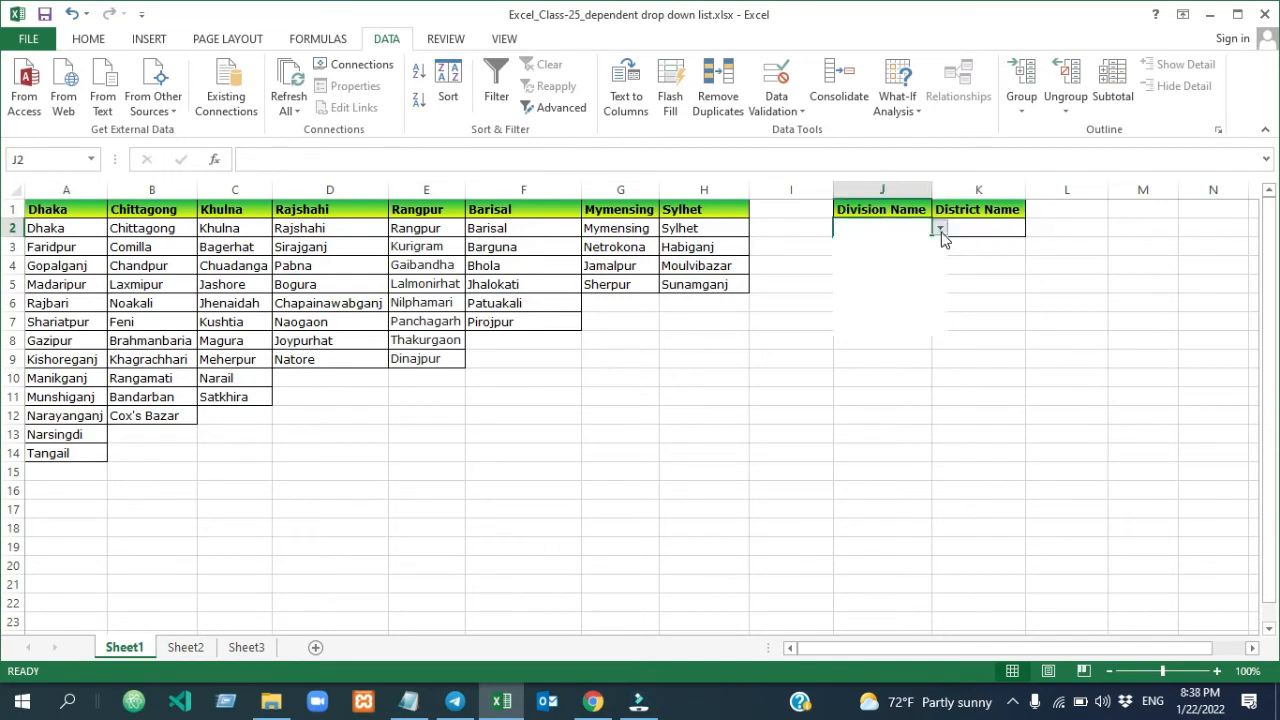
left_click(940, 229)
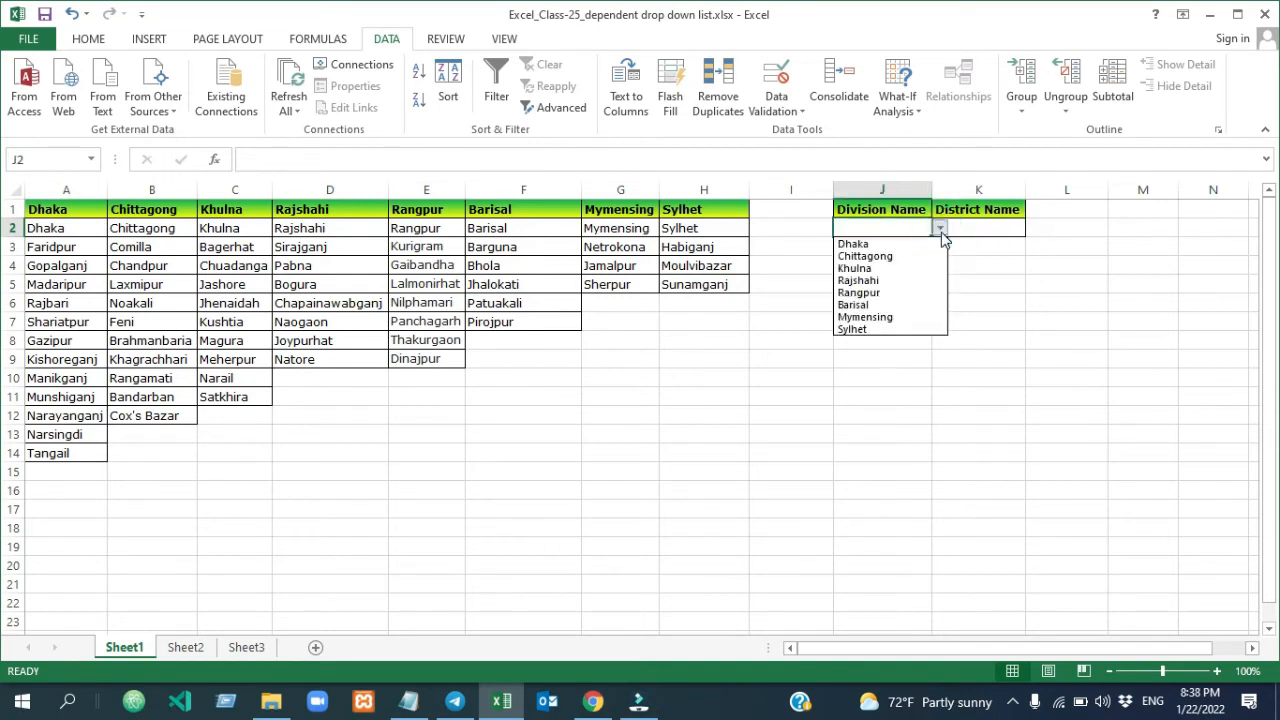
left_click(882, 269)
left_click(994, 226)
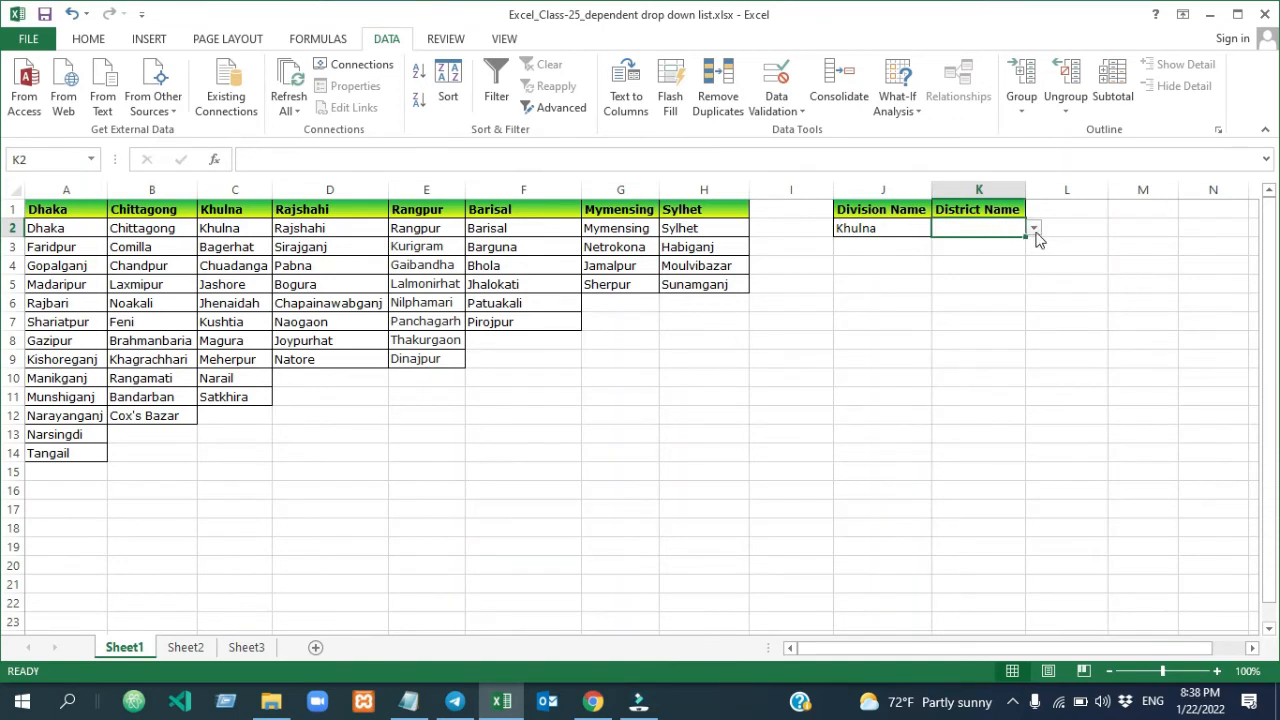
left_click(1035, 228)
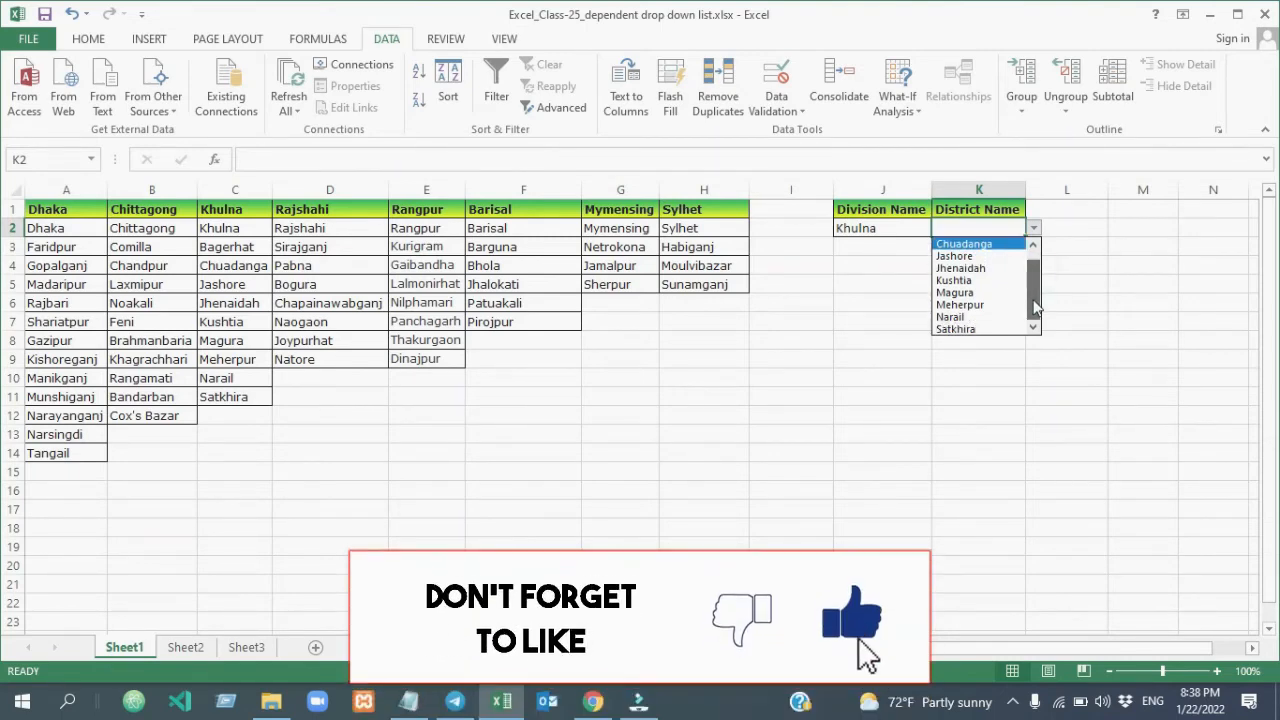
left_click_drag(1037, 277, 1037, 314)
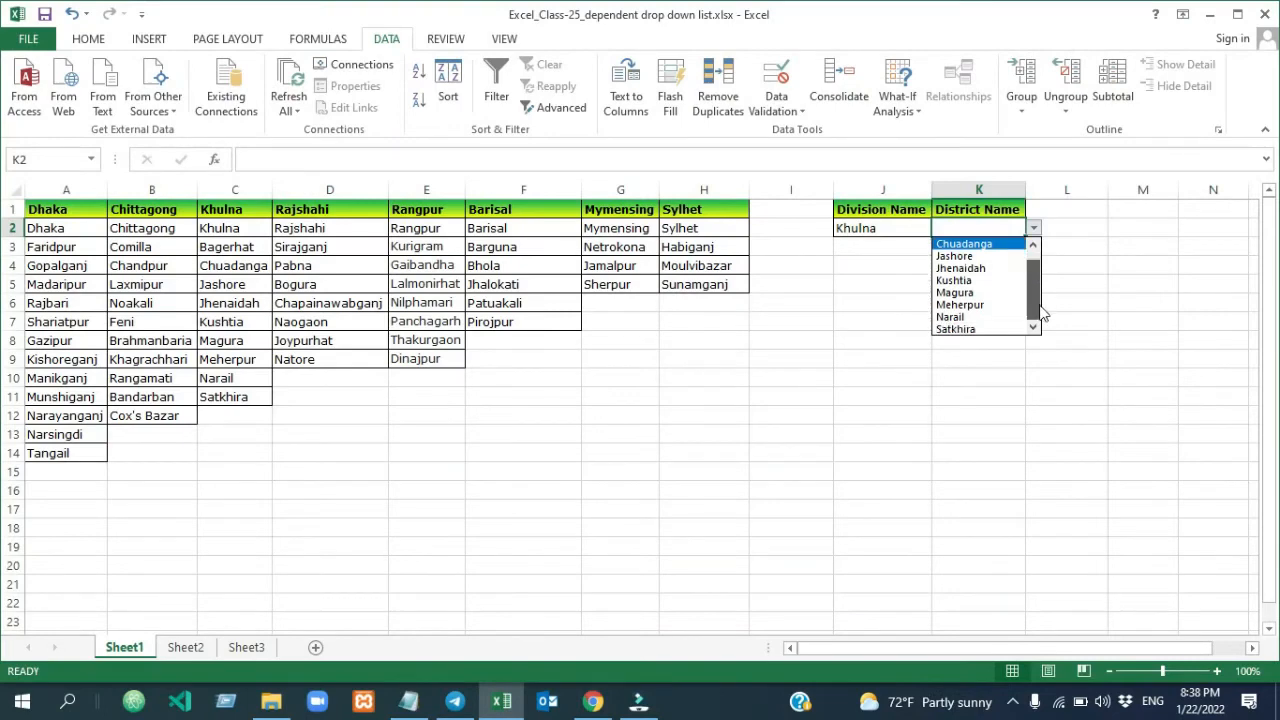
Choose Dhaka as the Division Name in J2 and look through the District Name choices offered in K2
left_click(862, 226)
left_click(864, 228)
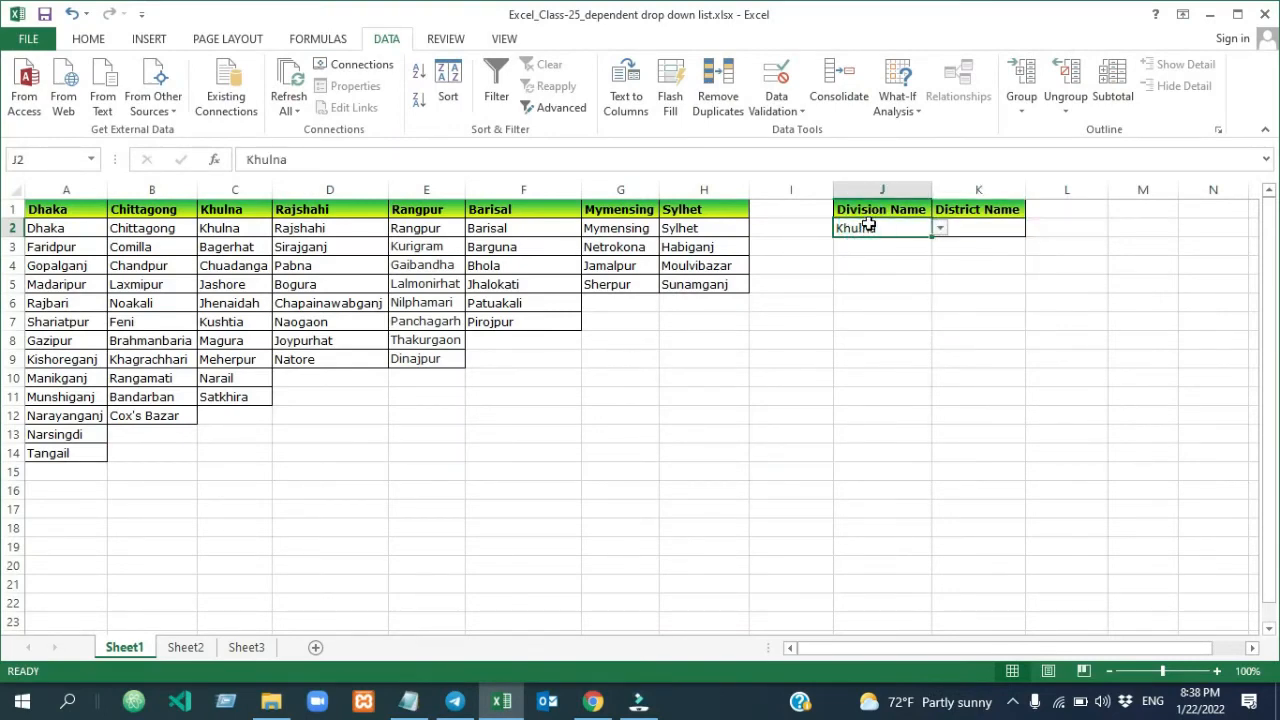
left_click(940, 229)
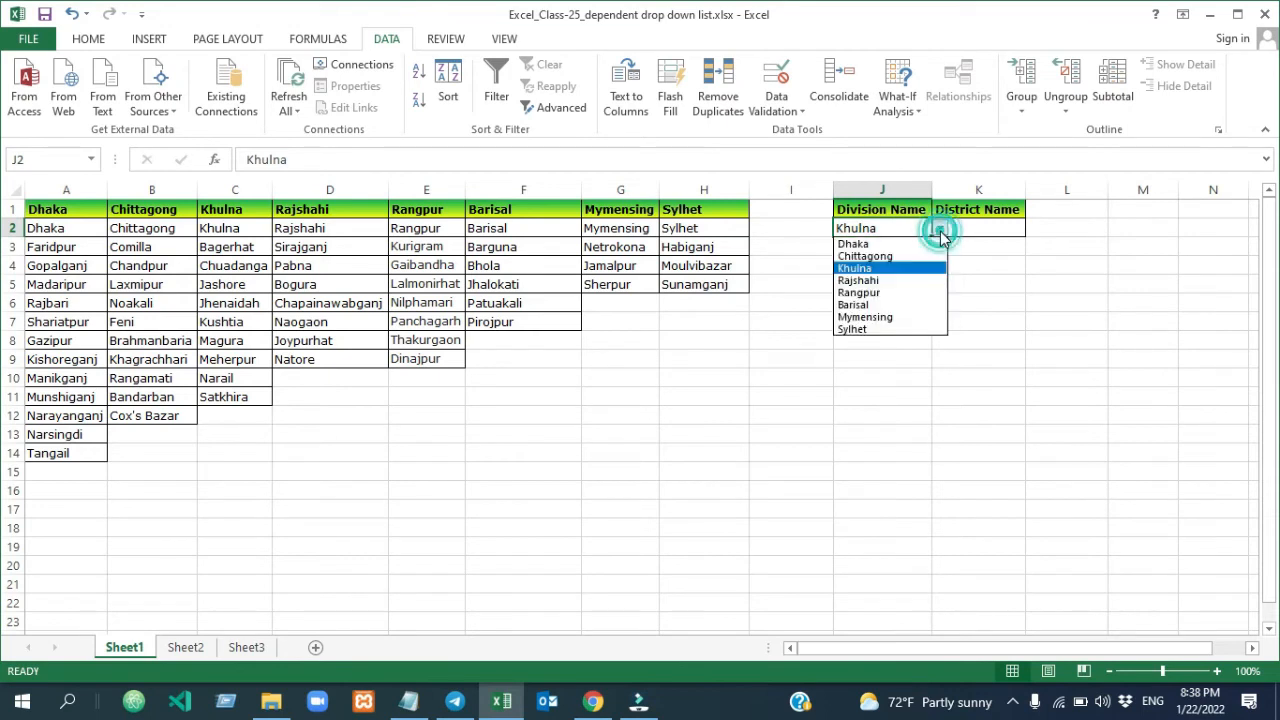
left_click(885, 244)
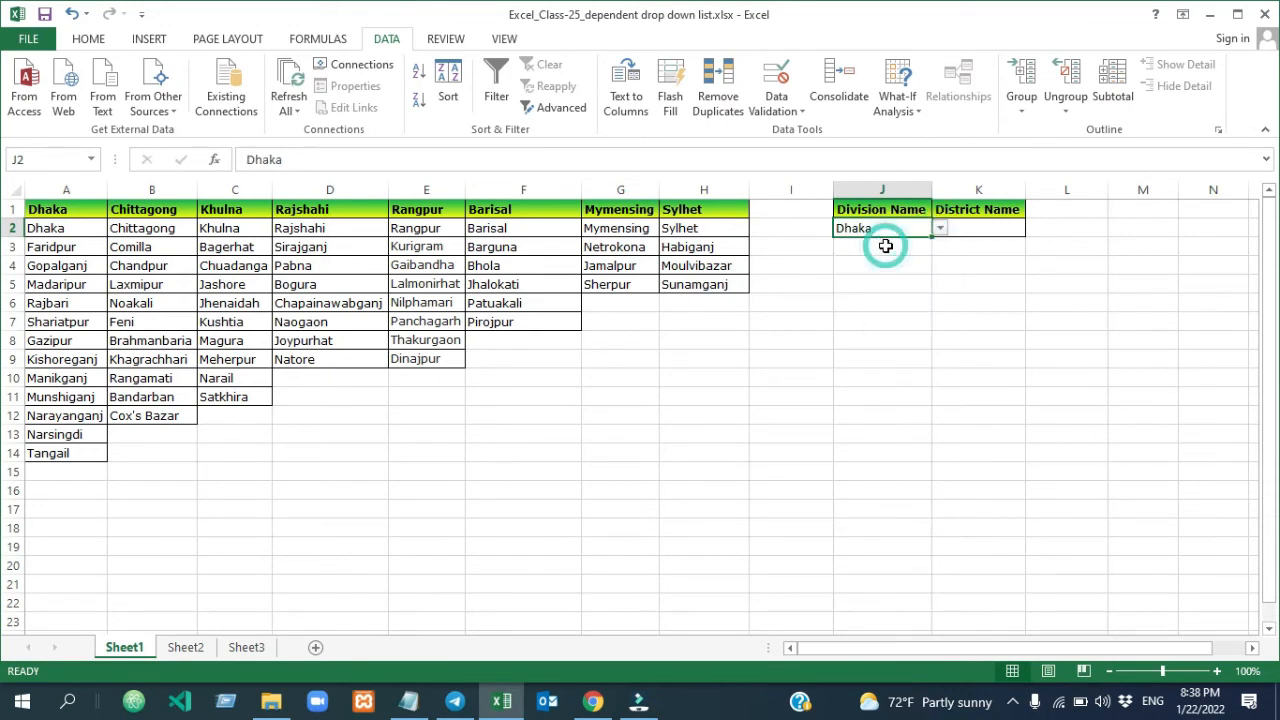
left_click(975, 228)
left_click(1033, 229)
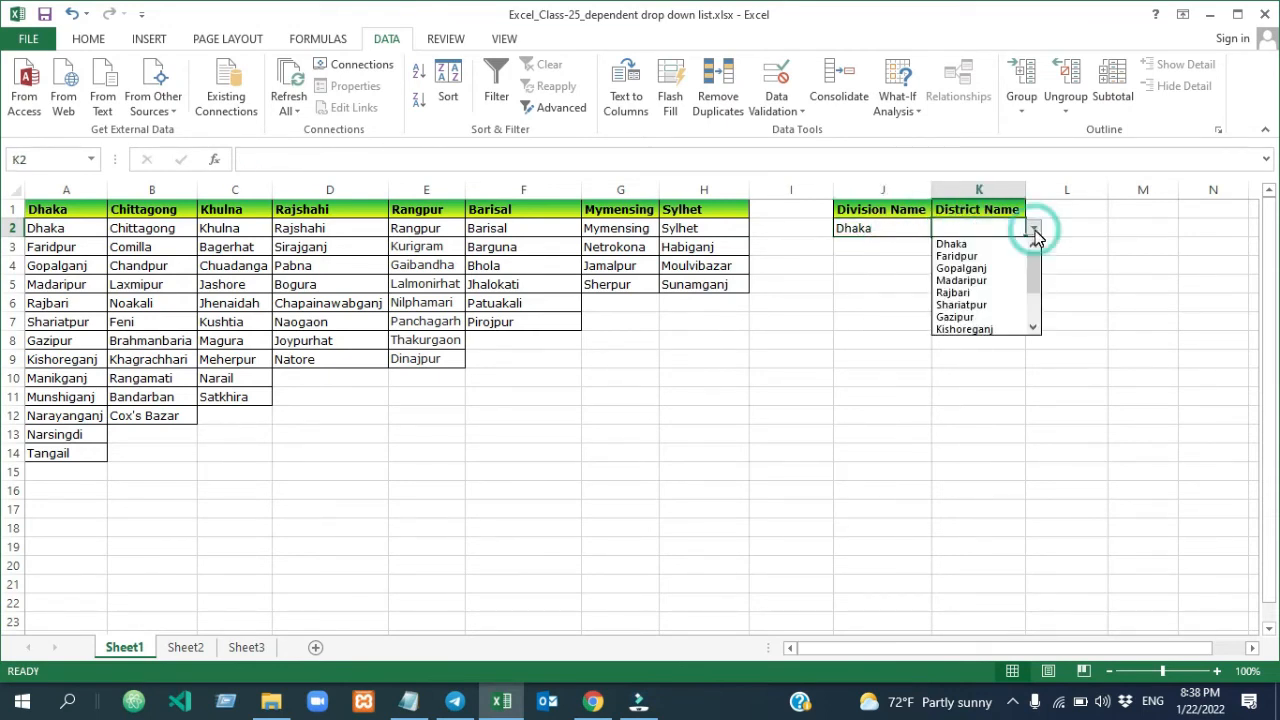
mouse_move(1034, 262)
left_mouse_down()
mouse_move(1035, 330)
mouse_move(1034, 255)
left_mouse_up()
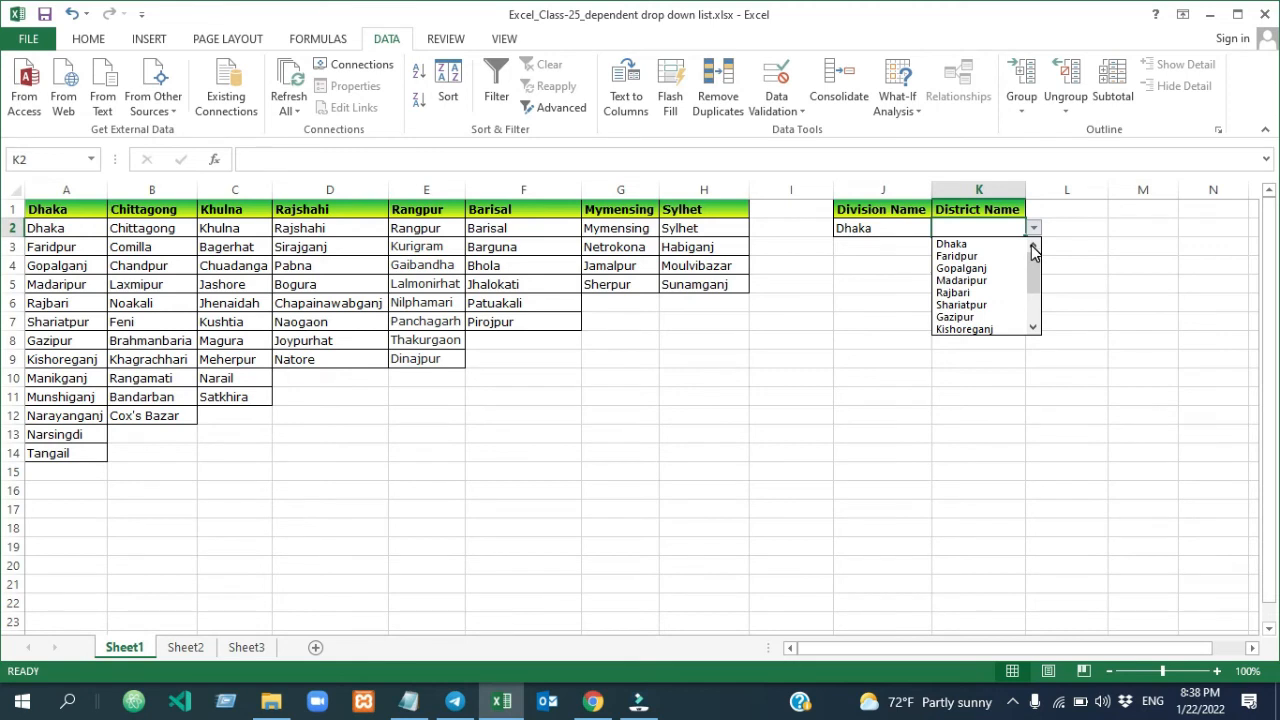
Switch the Division Name in J2 to Chittagong and look through the whole list of District Name choices in K2
left_click(925, 228)
left_click(940, 228)
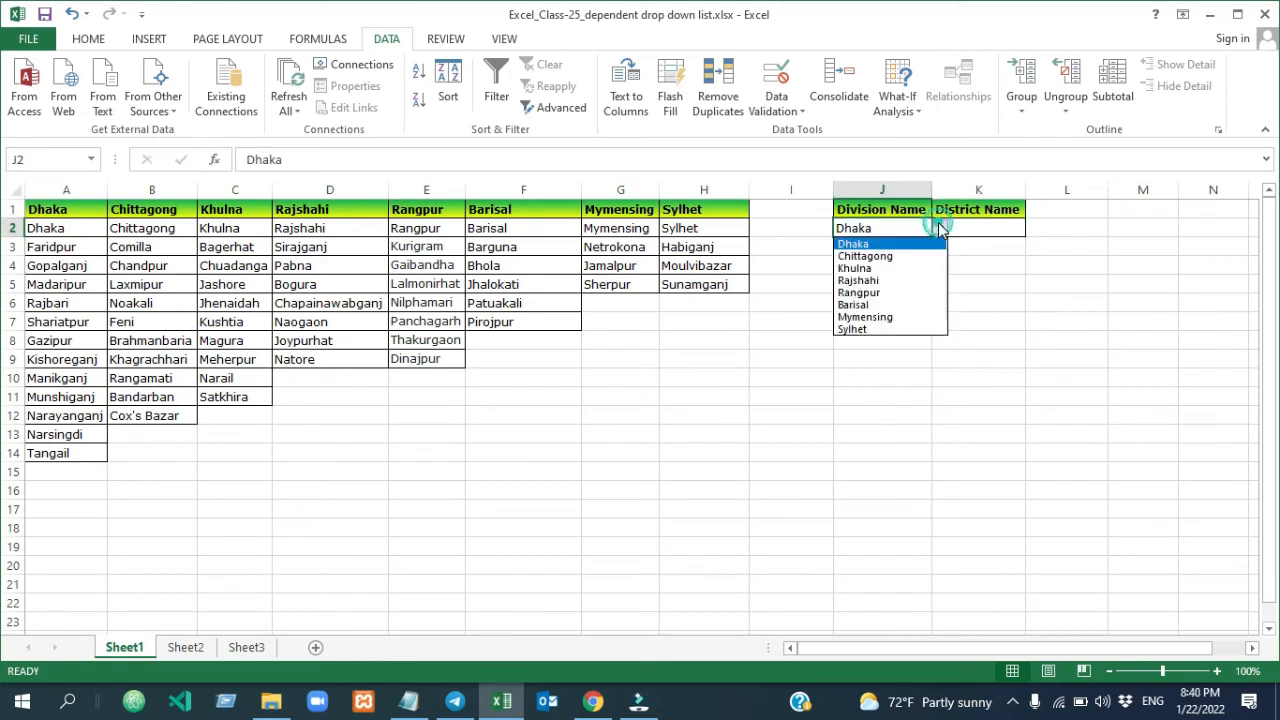
left_click(887, 257)
left_click(1005, 229)
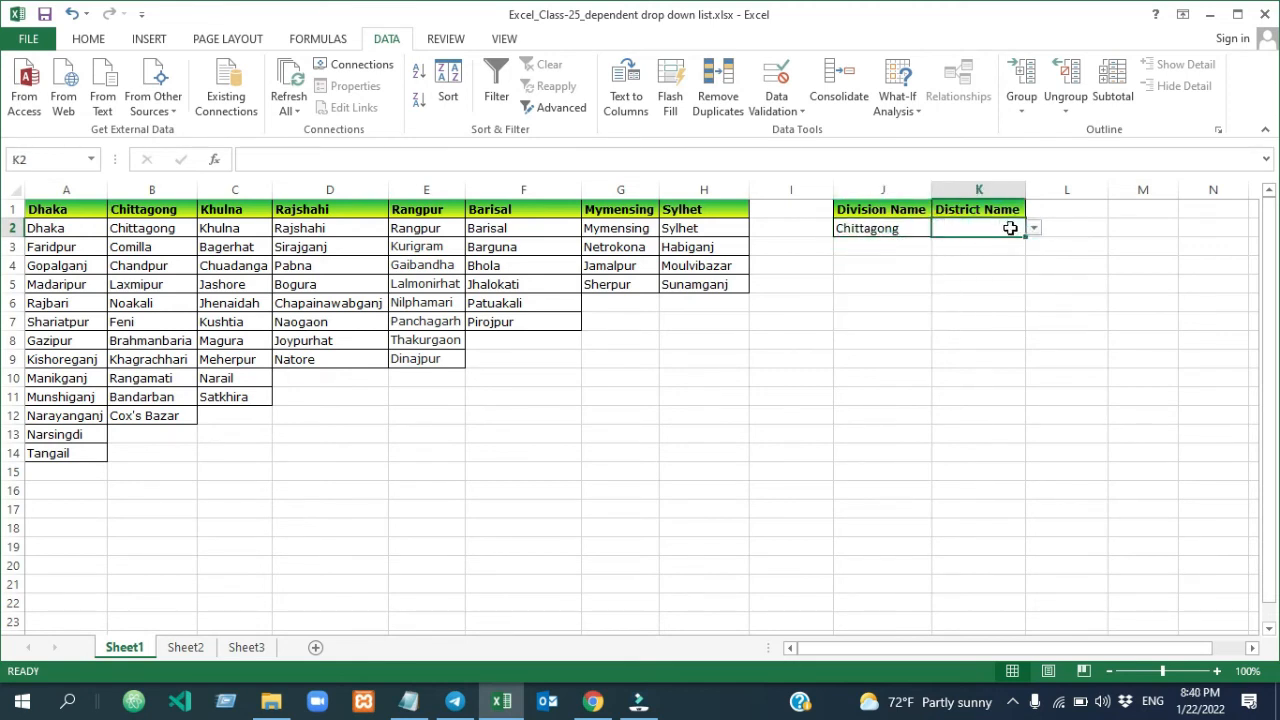
left_click(1034, 228)
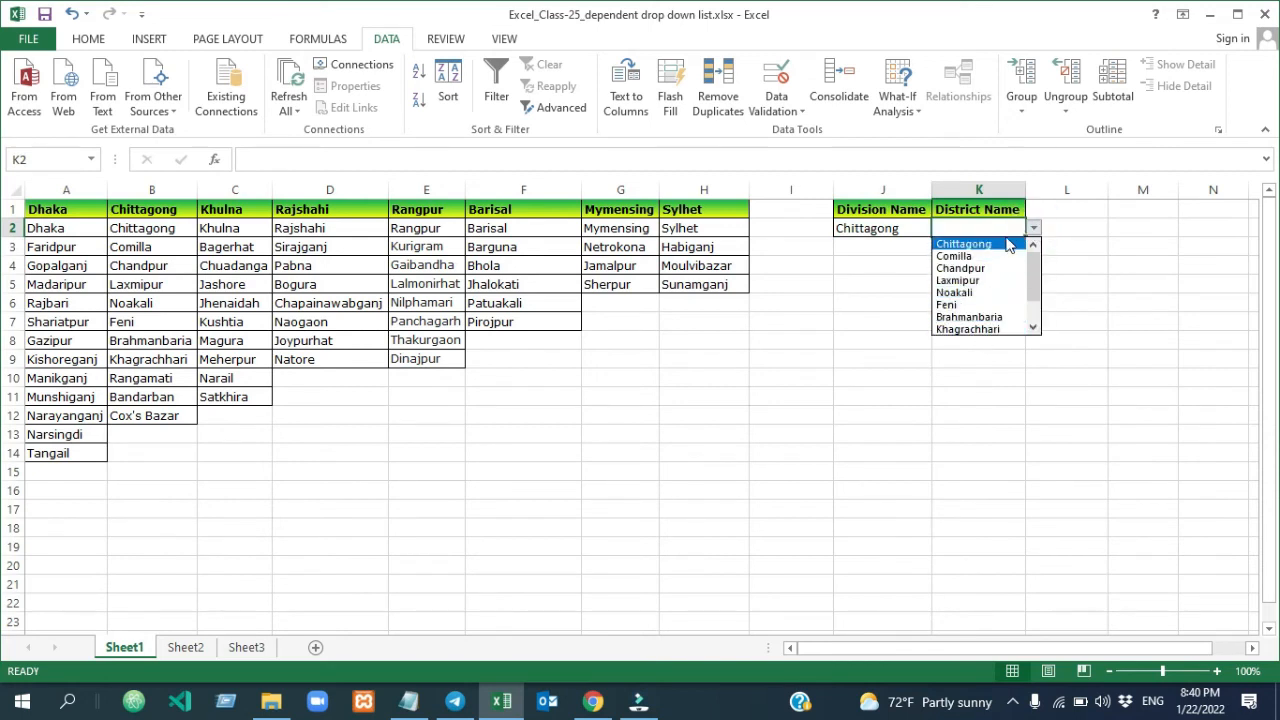
left_click(1036, 276)
mouse_move(1036, 292)
left_mouse_down()
mouse_move(1037, 306)
mouse_move(1033, 272)
mouse_move(1036, 311)
left_mouse_up()
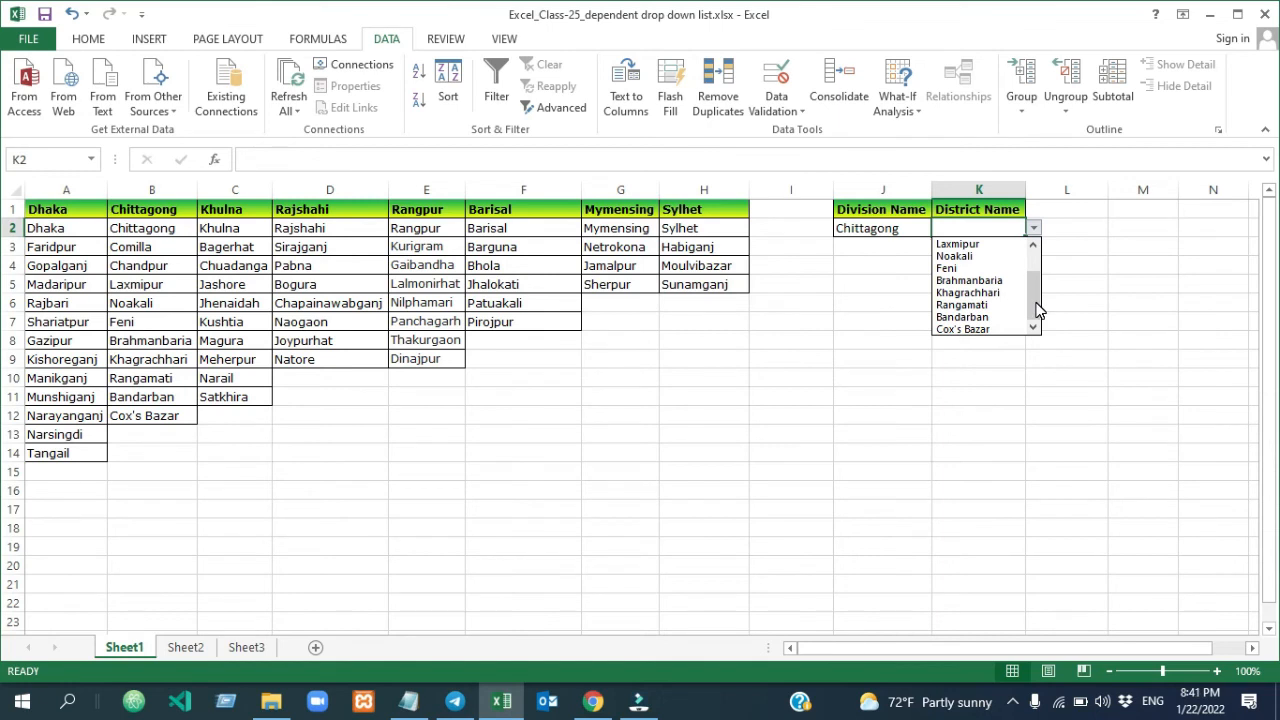
left_click_drag(1036, 311, 1038, 235)
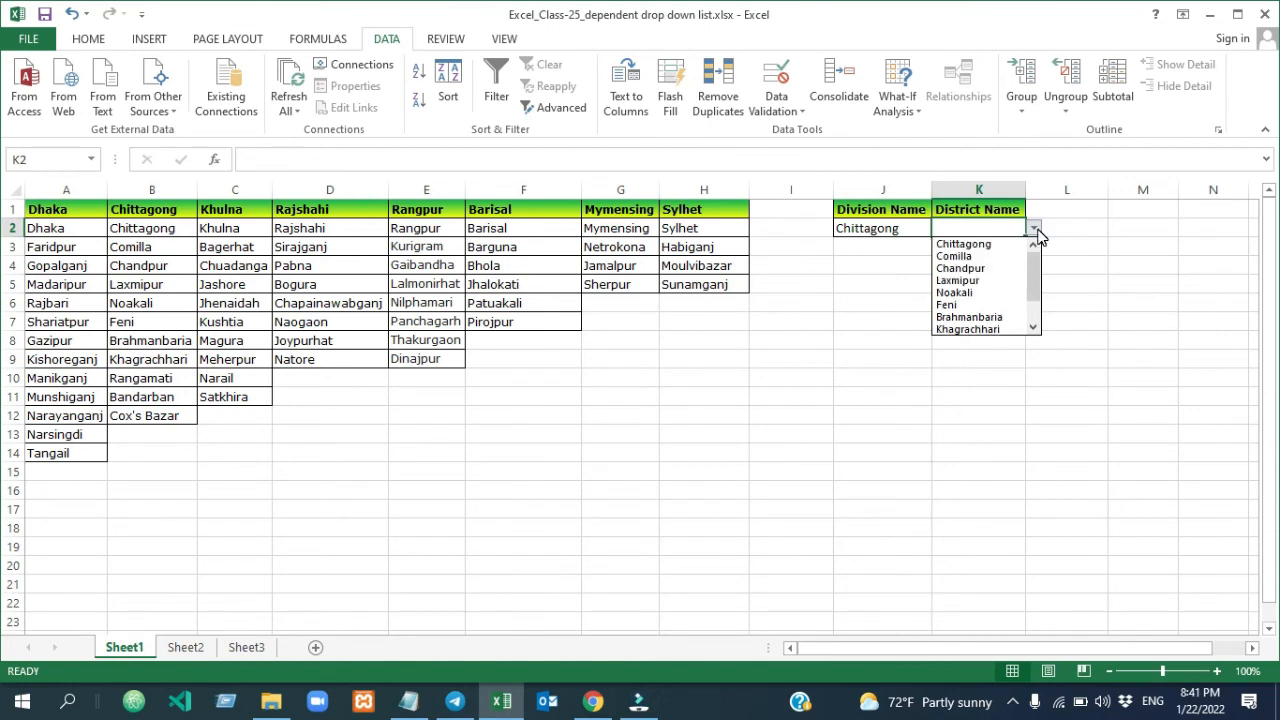